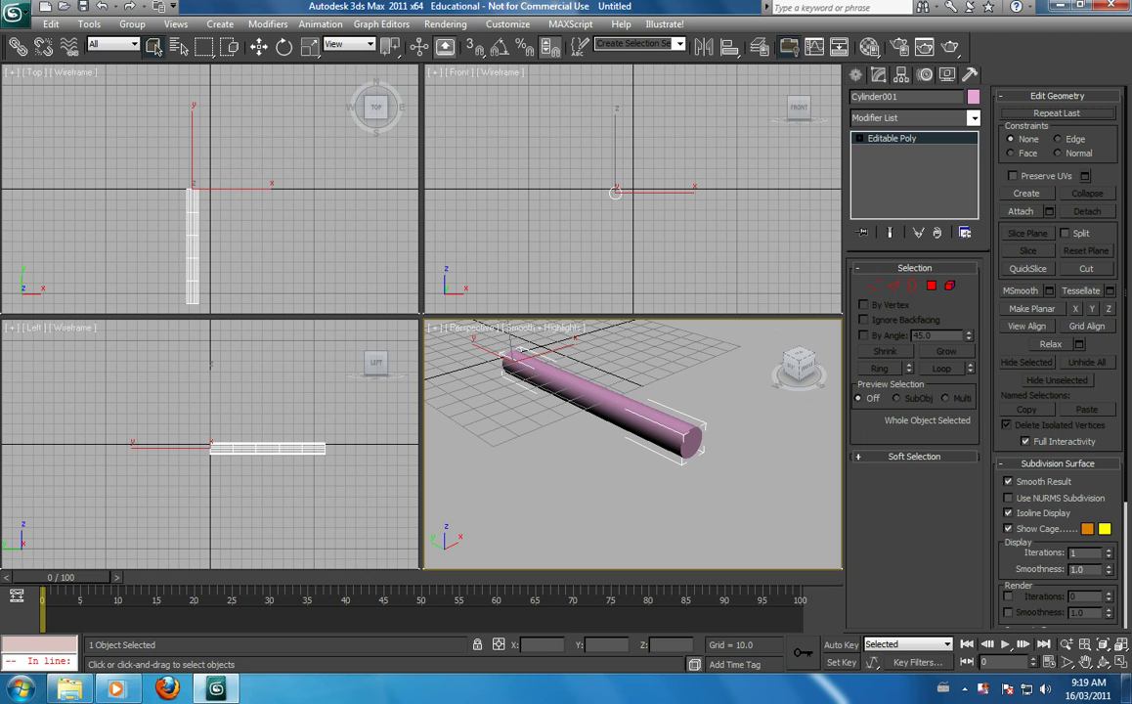
Delete the cylinder's near end-cap polygon to open the pipe, exit polygon editing, and rename the object as "gu"
key("4")
key("ctrl+d")
scroll(587, 391, "up", 5)
key("z")
scroll(631, 391, "up", 5)
middle_click_drag(636, 410, 495, 348)
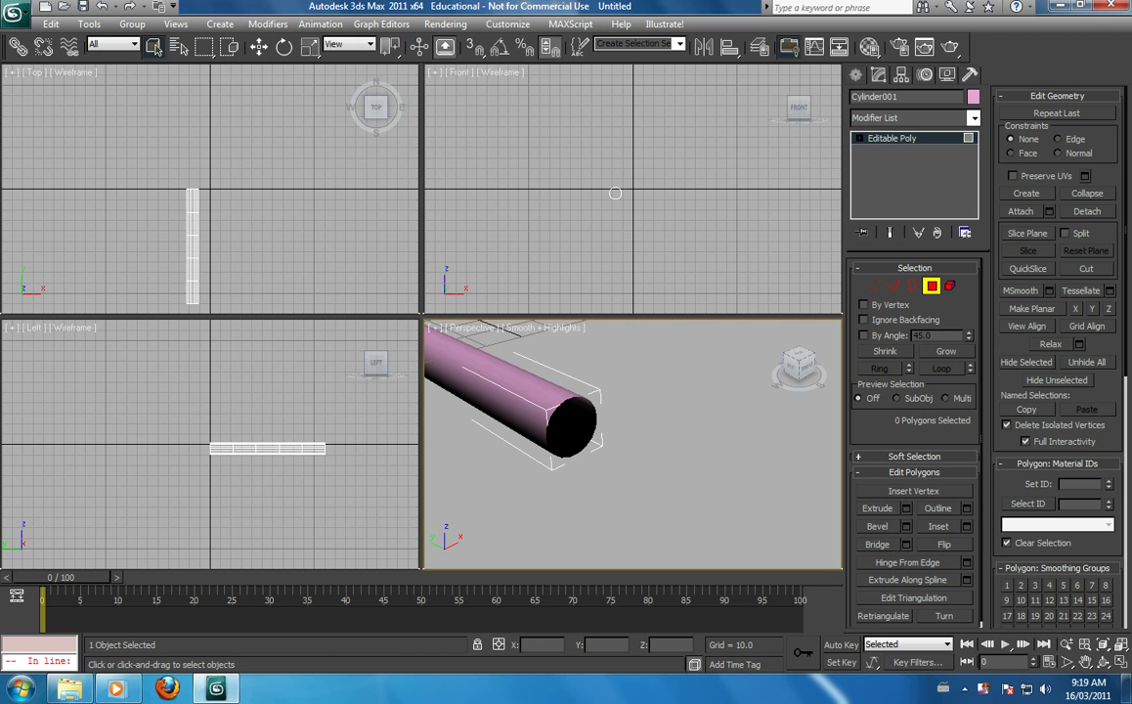
key("4")
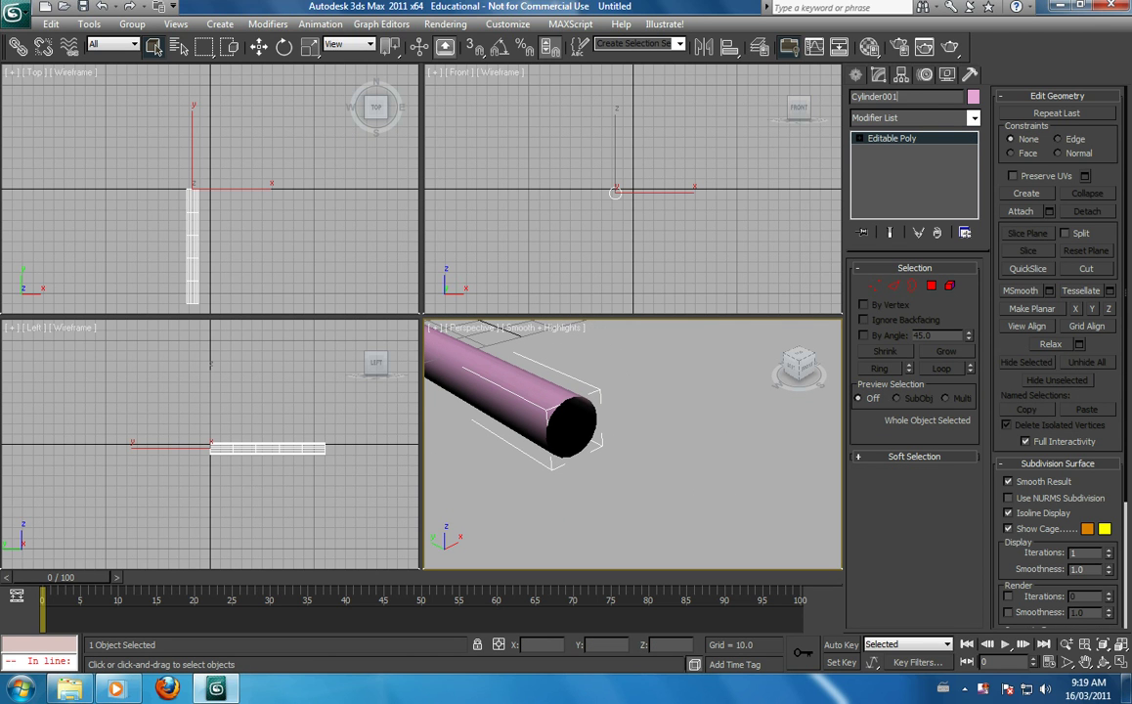
double_click(875, 95)
type("gu")
Create a Super Spray particle emitter over the cylinder's end in the Front view, with an icon size of about 14.3
left_click(856, 76)
left_click(915, 122)
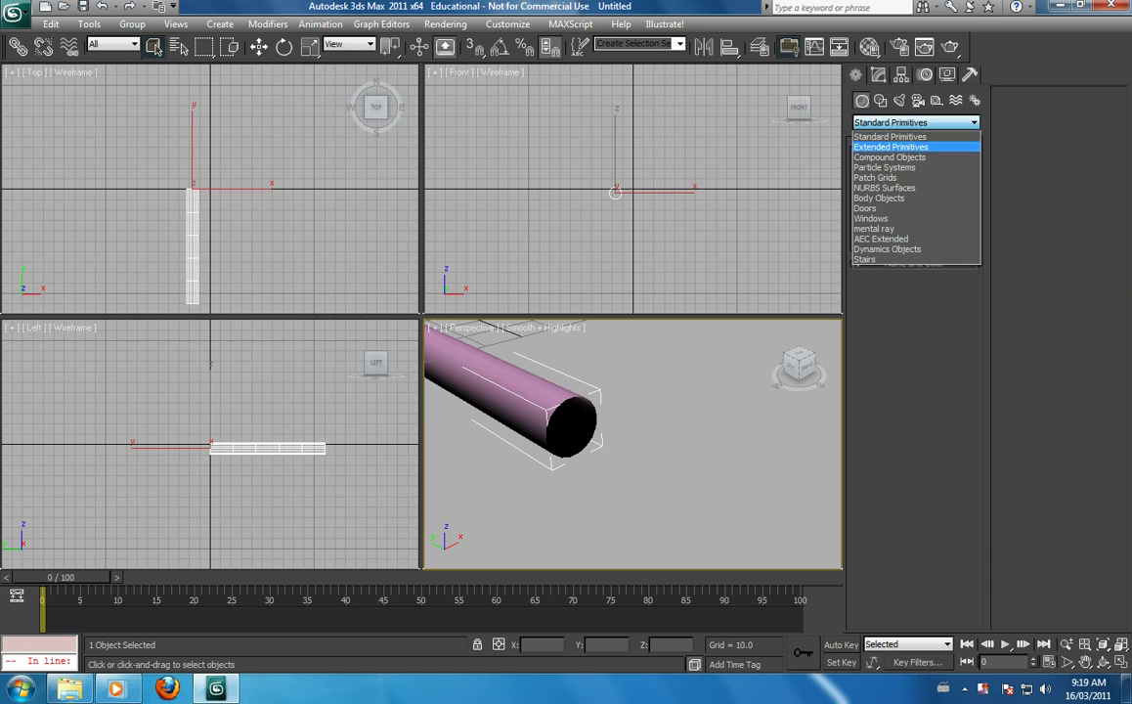
left_click(885, 165)
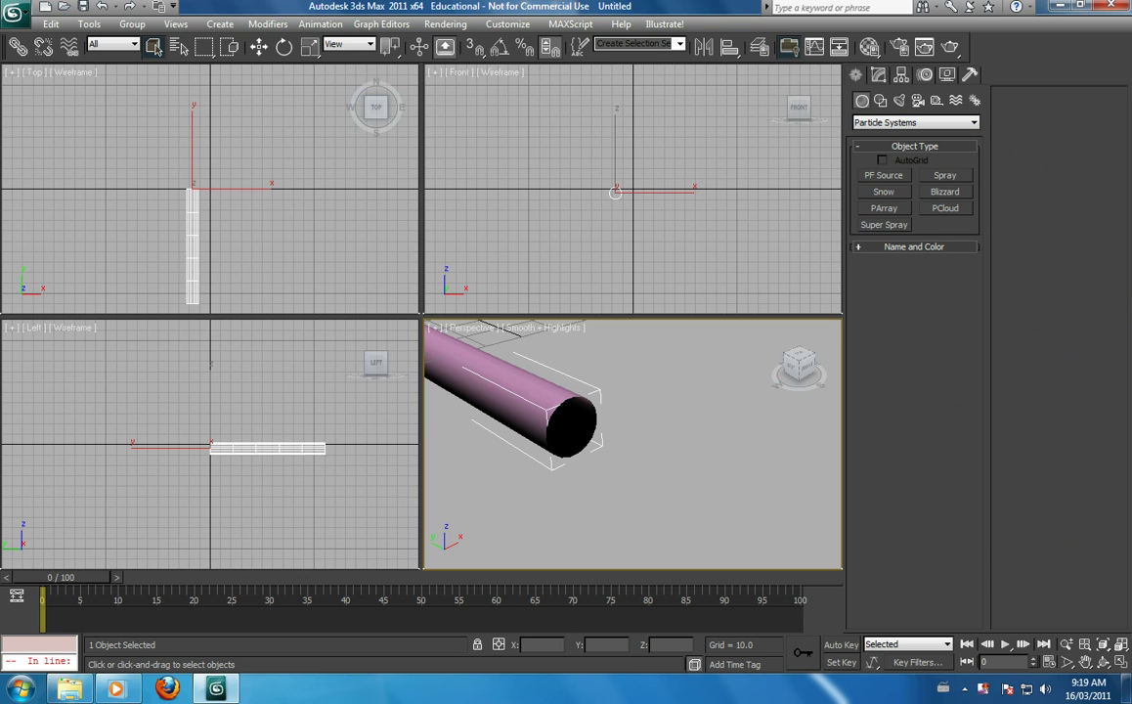
left_click(884, 225)
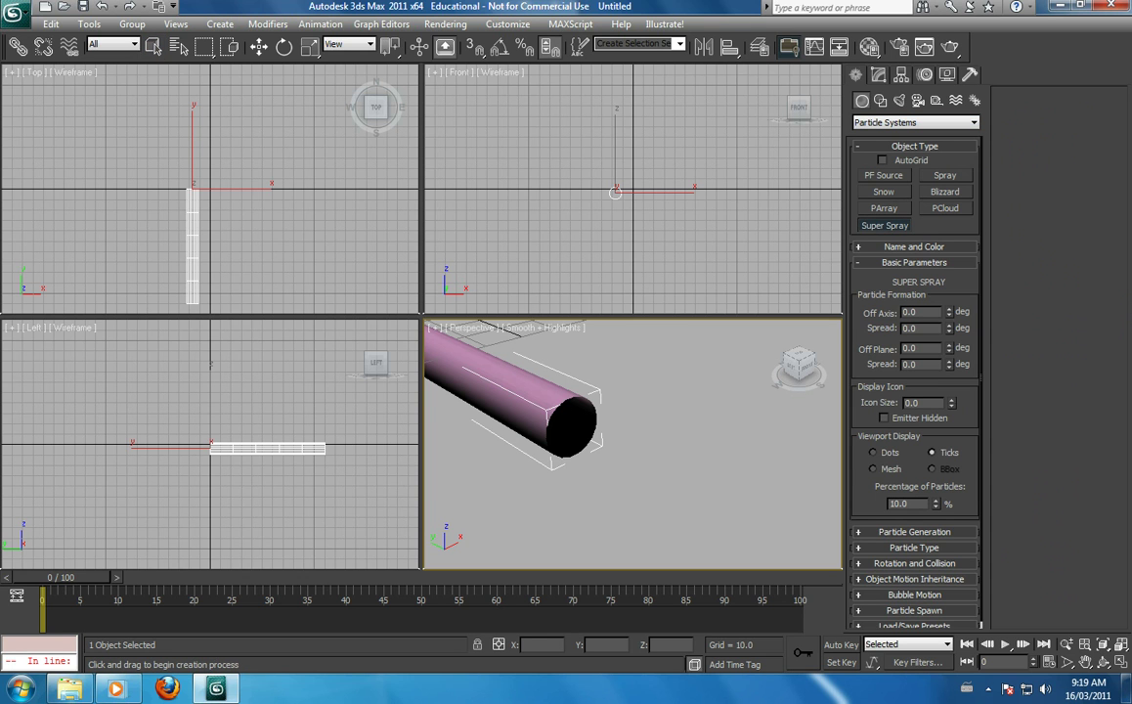
left_click_drag(615, 193, 608, 182)
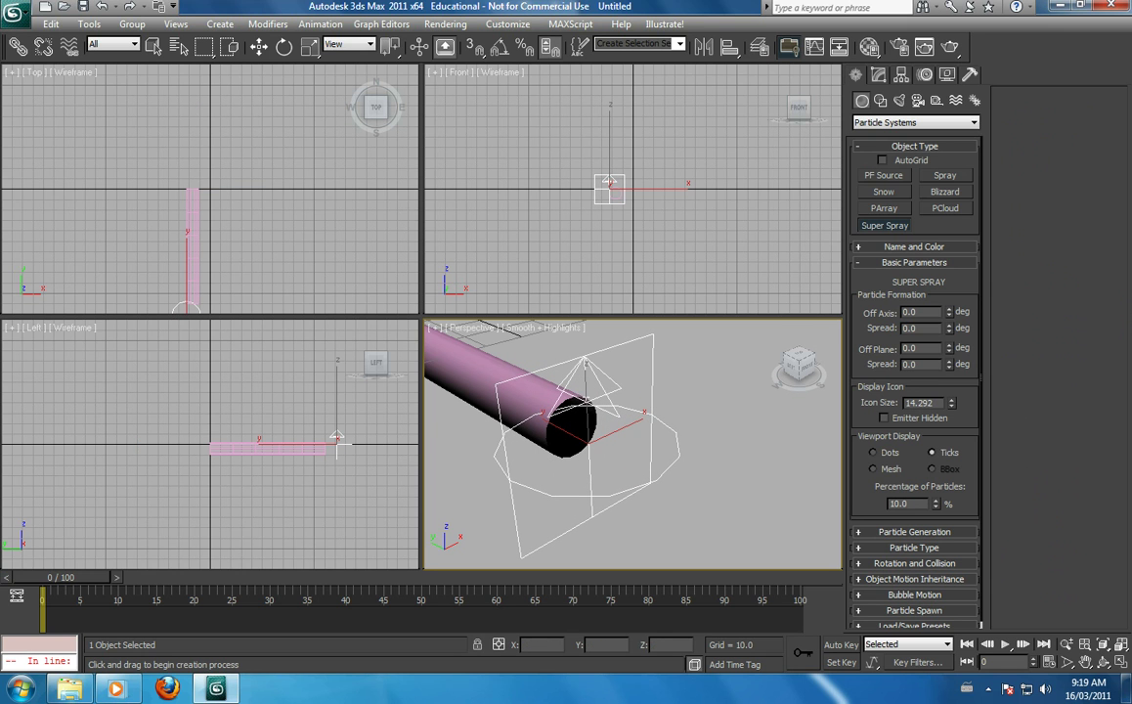
Rotate the Super Spray emitter about 91 degrees around X so it points out of the open pipe end
key("e")
left_click_drag(613, 421, 652, 494)
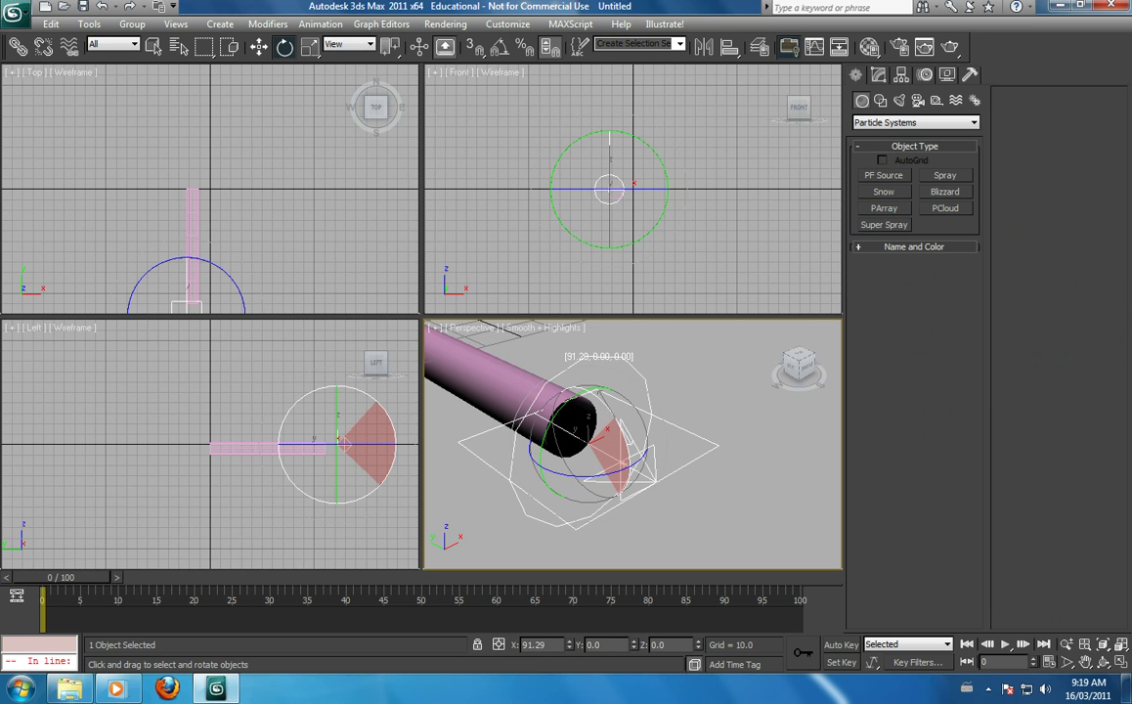
left_click_drag(343, 442, 344, 444)
Move the emitter in the Front view to centre it on the cylinder, at about X -16.8 and Z -3
key("w")
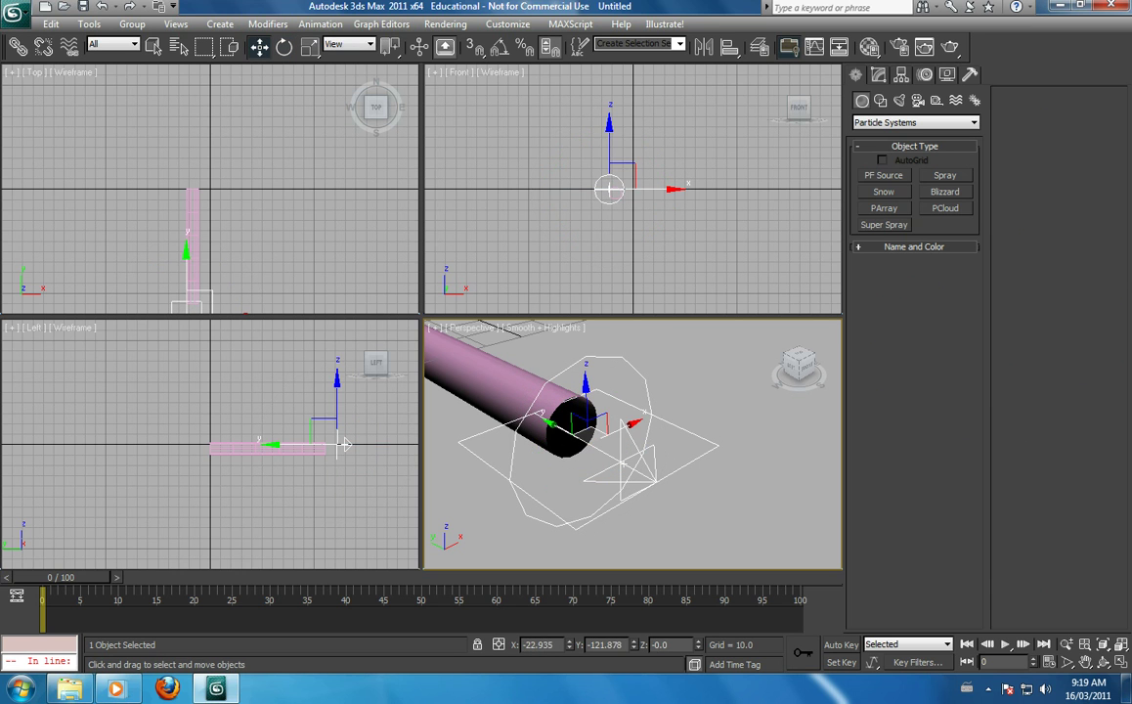
left_click(623, 177)
left_click_drag(623, 177, 629, 180)
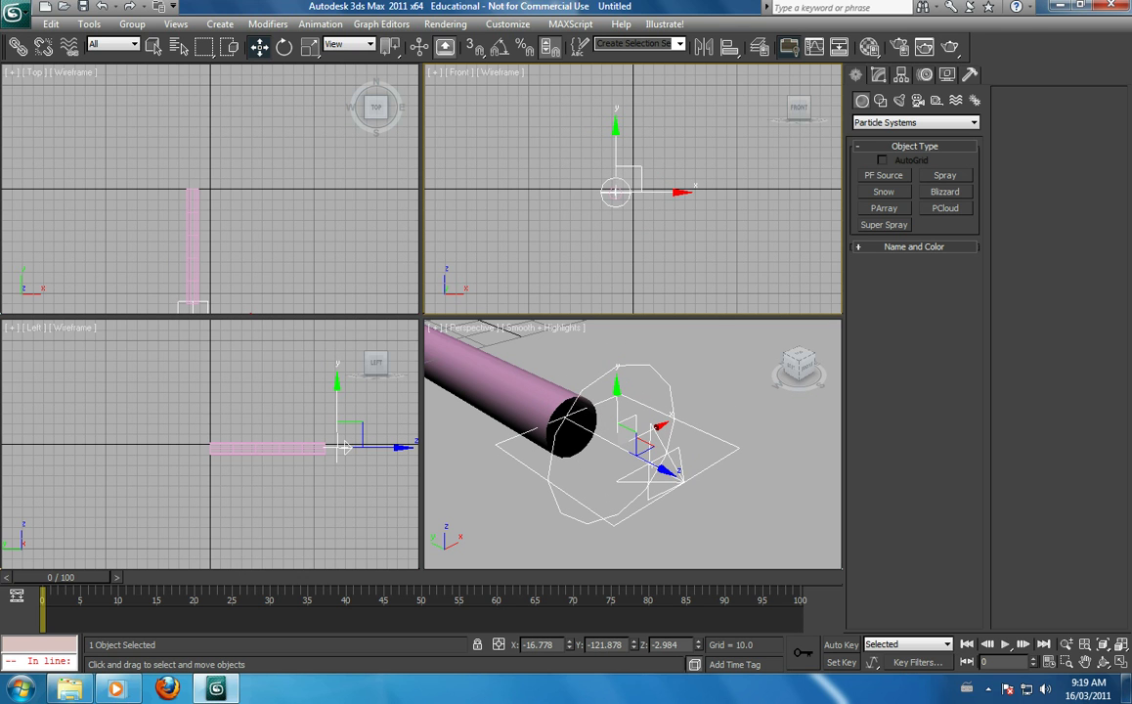
Frame the emitter in all views and fine-tune its rotation in the Left view to about 91.07 degrees around X
middle_click_drag(331, 453, 280, 393)
scroll(279, 393, "up", 5)
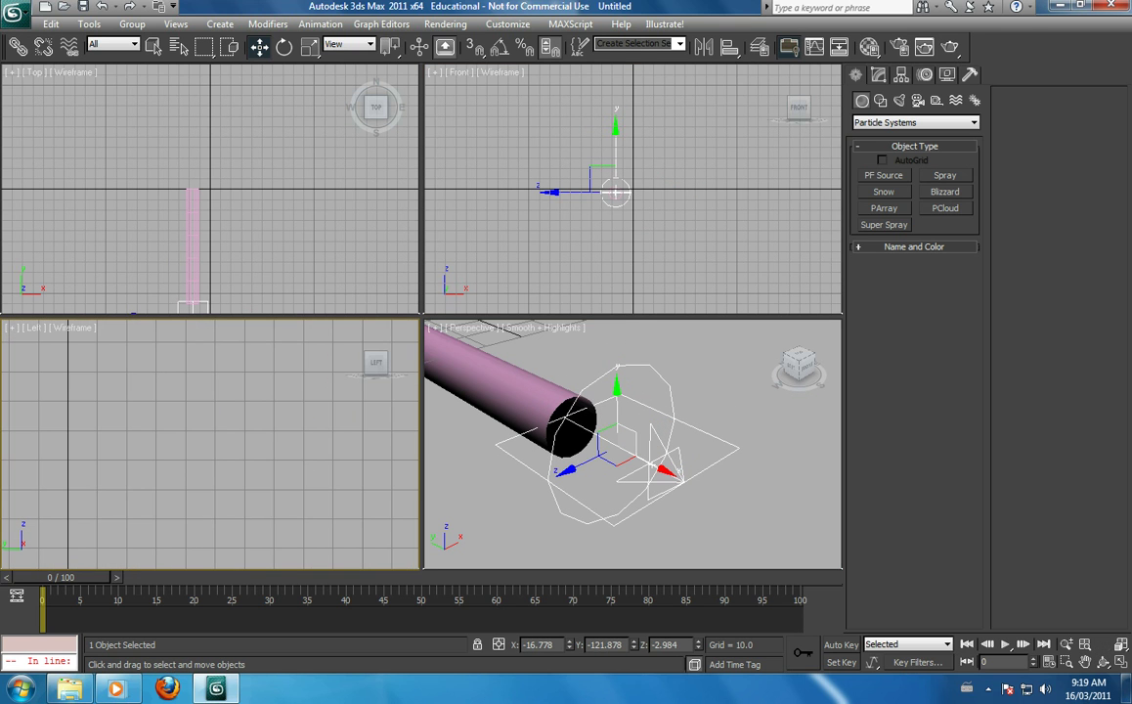
left_click(1121, 644)
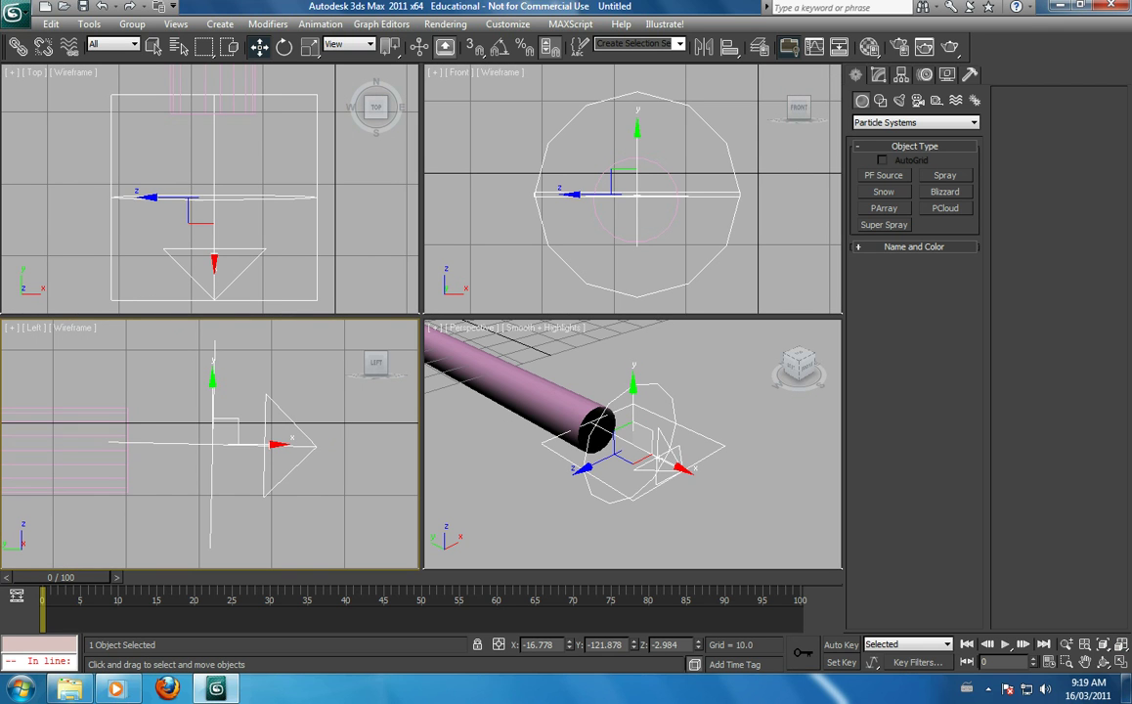
left_click(283, 47)
left_click_drag(263, 415, 269, 424)
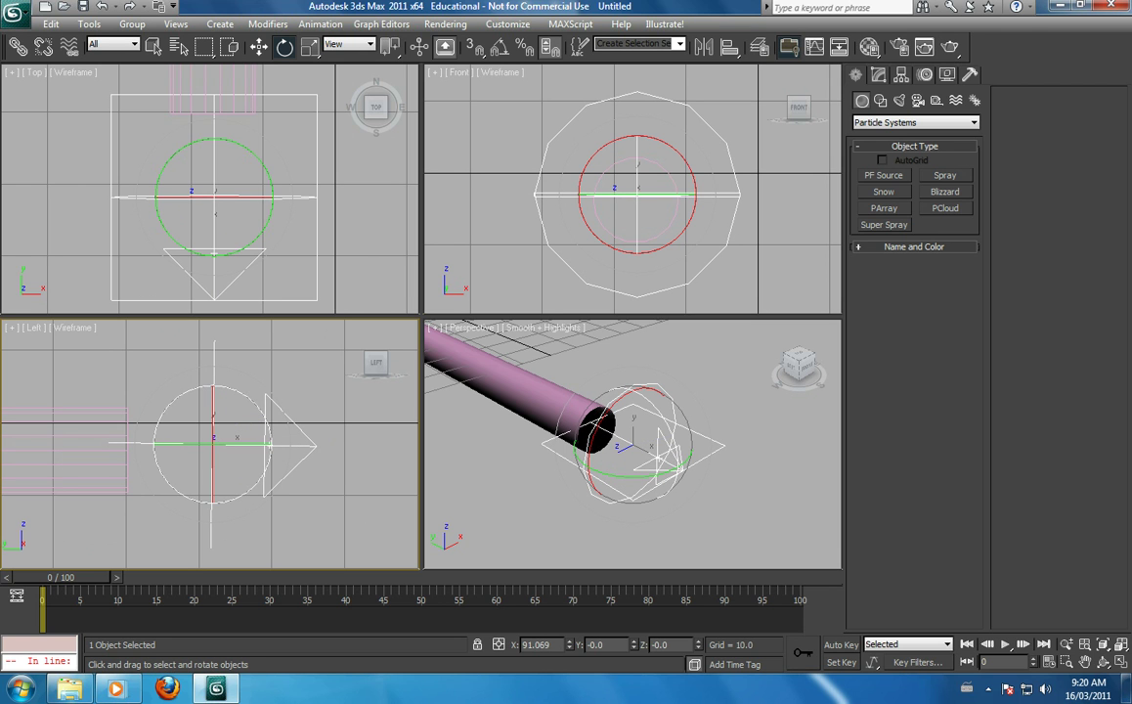
Scrub the animation to frame 10 and examine the particles leaving the emitter in the Perspective view
scroll(606, 435, "down", 5)
scroll(606, 435, "up", 2)
left_click_drag(62, 577, 117, 577)
key("e")
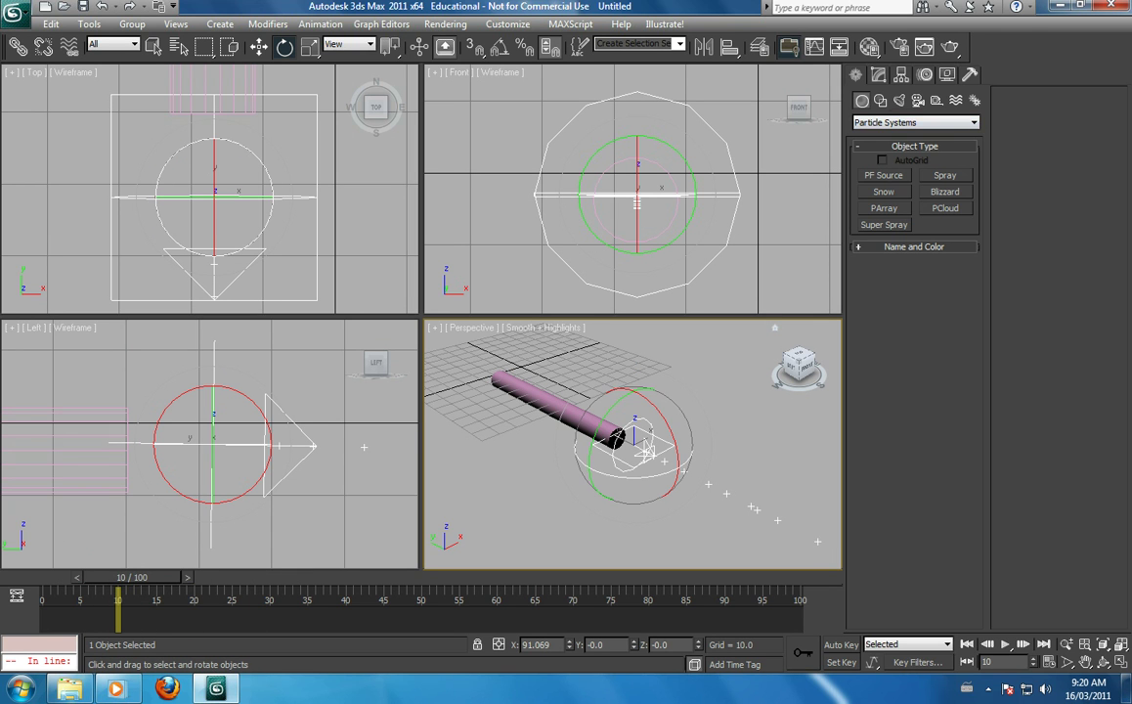
Load the Shockwave preset on the Super Spray emitter
left_click(878, 76)
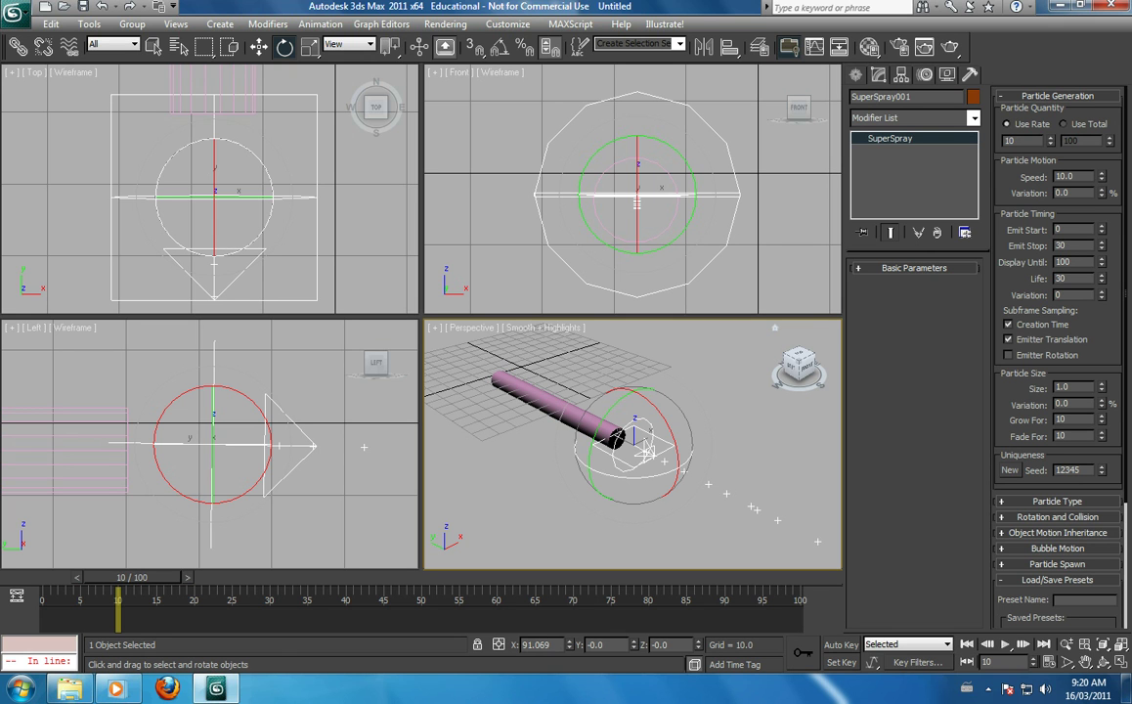
scroll(1058, 391, "down", 3)
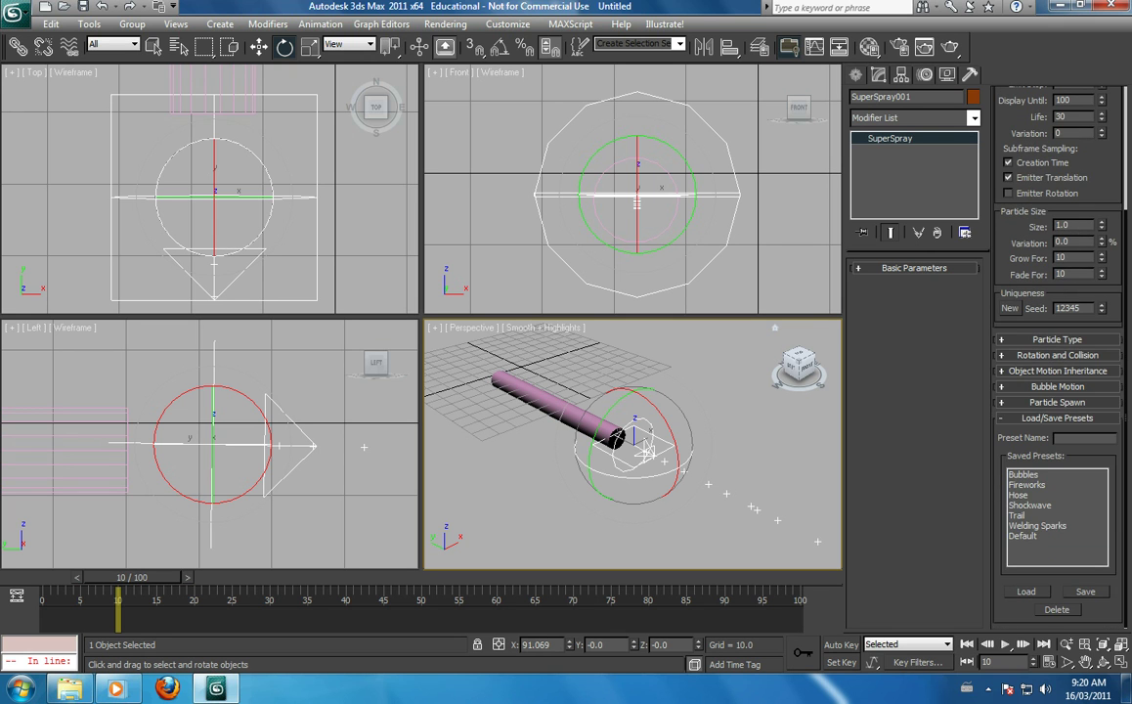
double_click(1031, 506)
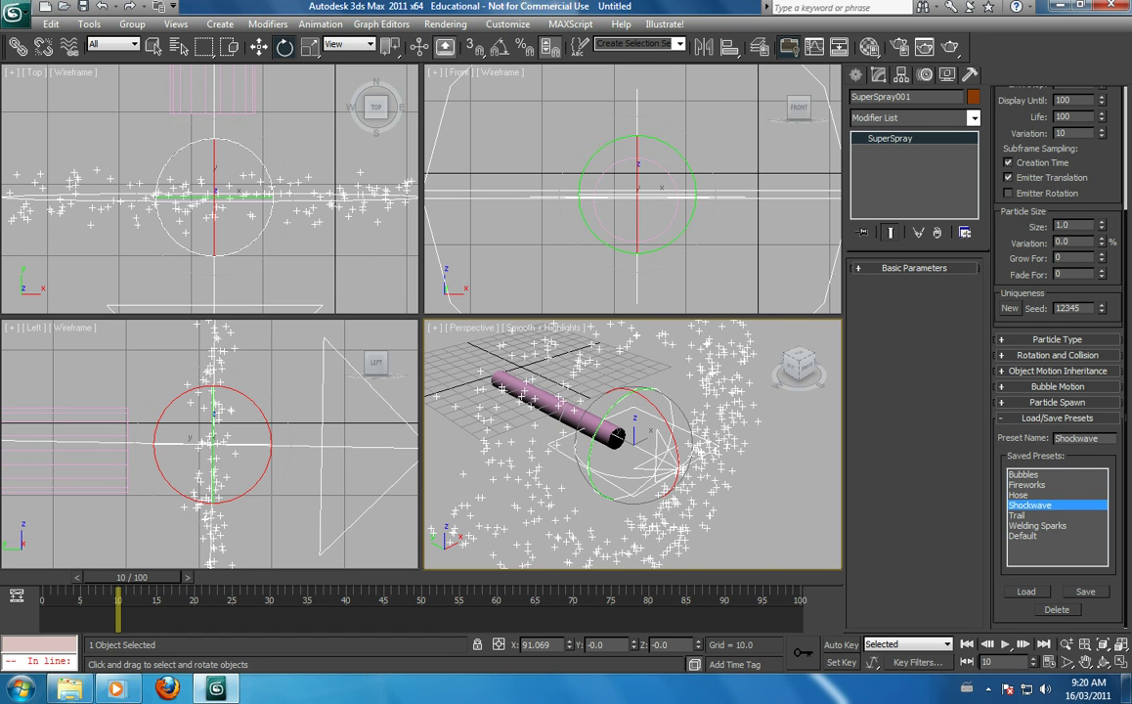
Load the Hose preset on the Super Spray emitter and preview the stream at frame 66
mouse_move(131, 577)
left_mouse_down()
mouse_move(248, 576)
mouse_move(58, 577)
mouse_move(117, 577)
left_mouse_up()
key("e")
double_click(1019, 495)
left_click_drag(132, 577, 536, 577)
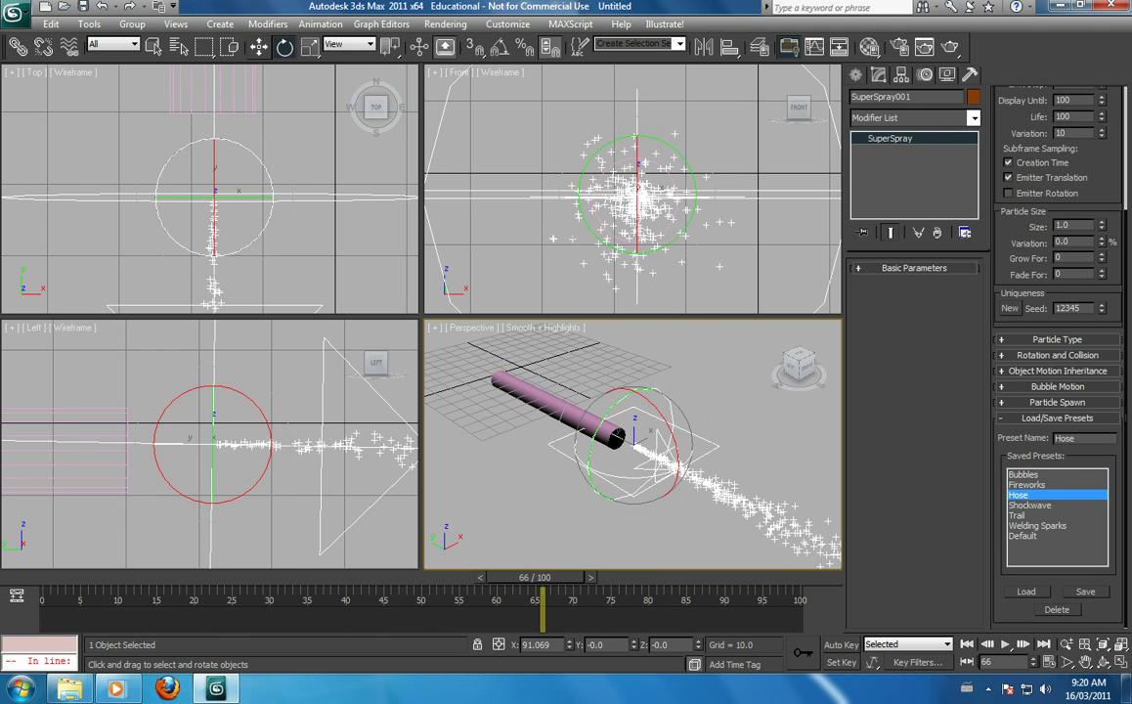
Move the emitter back inside the cylinder to about Y -75.1, and advance the animation to frame 96
key("w")
left_click_drag(597, 418, 549, 398)
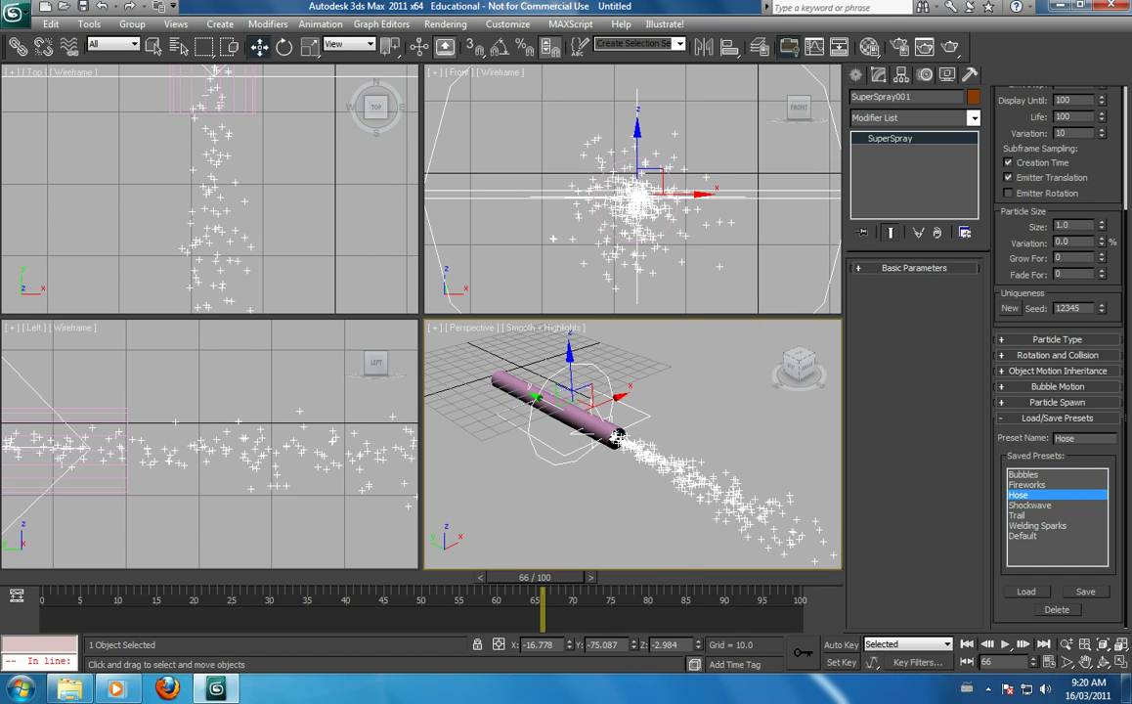
left_click_drag(541, 608, 769, 608)
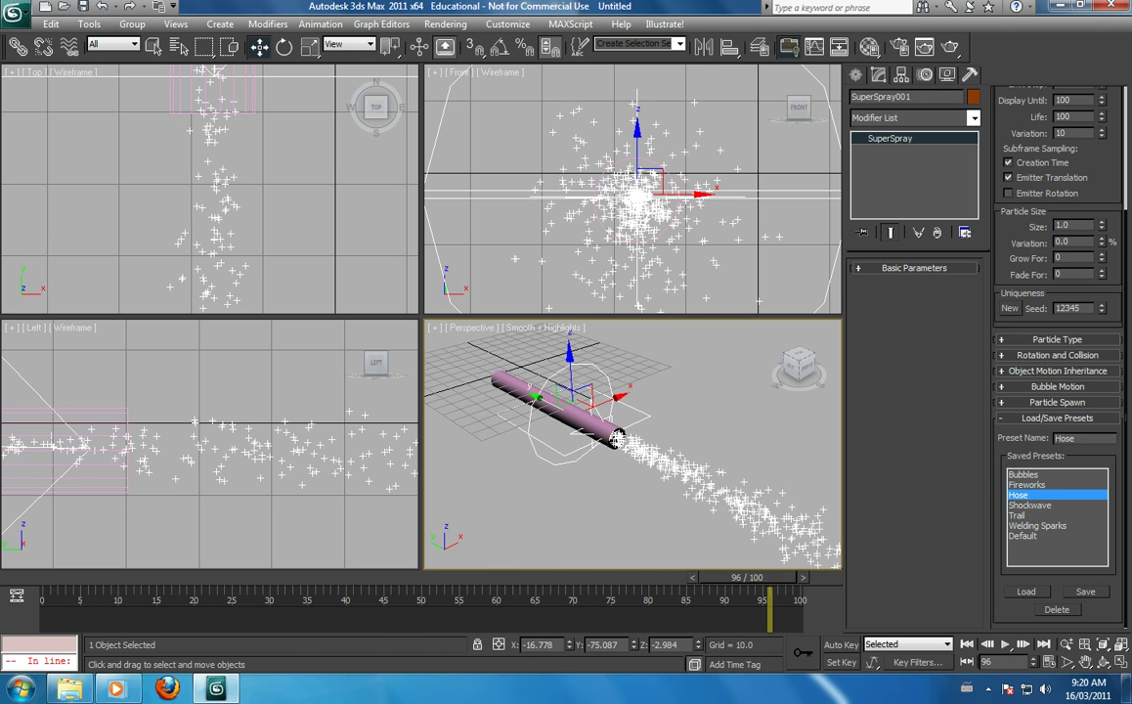
Orbit the Perspective view towards the side of the pipe and test-render frame 96
scroll(632, 445, "down", 2)
middle_click_drag(632, 445, 716, 436, "alt")
key("shift+q")
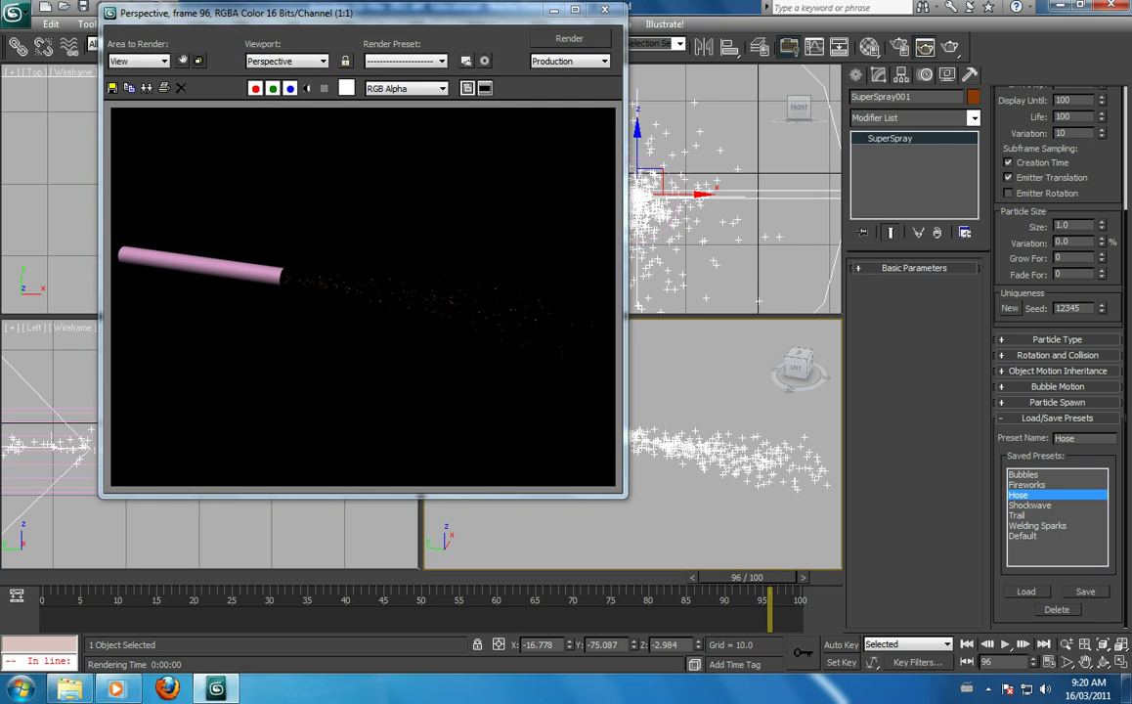
left_click(605, 10)
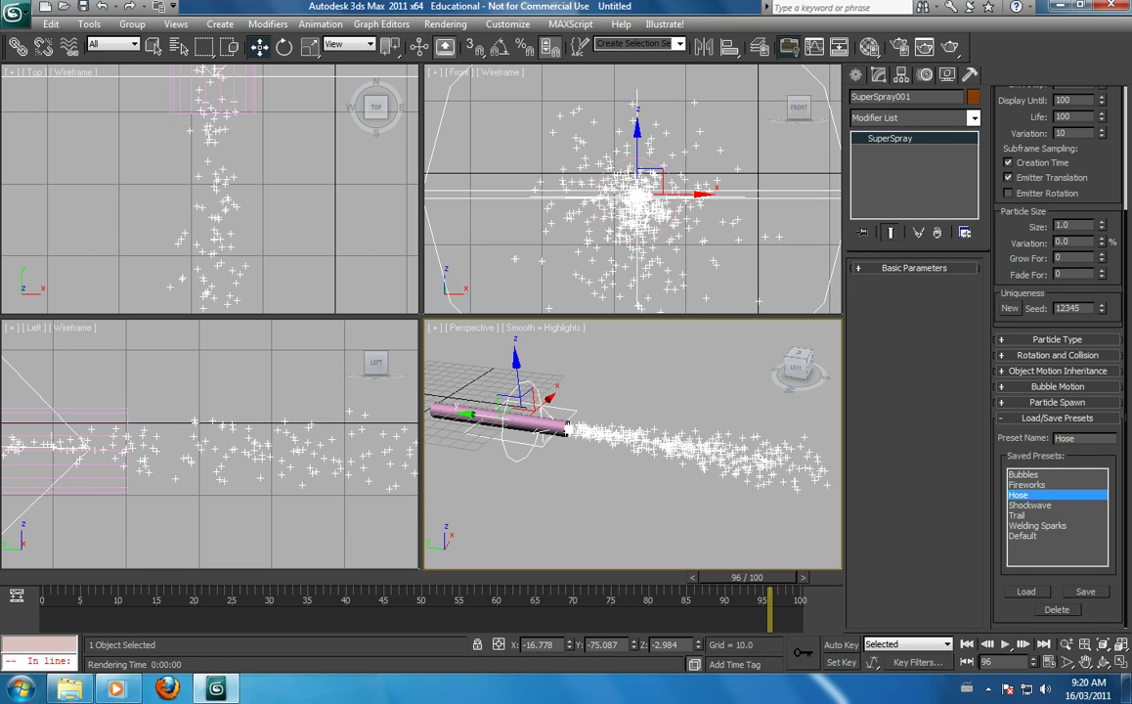
Increase the Super Spray particle size to about 4.18 and test-render the Perspective view
left_click(1057, 340)
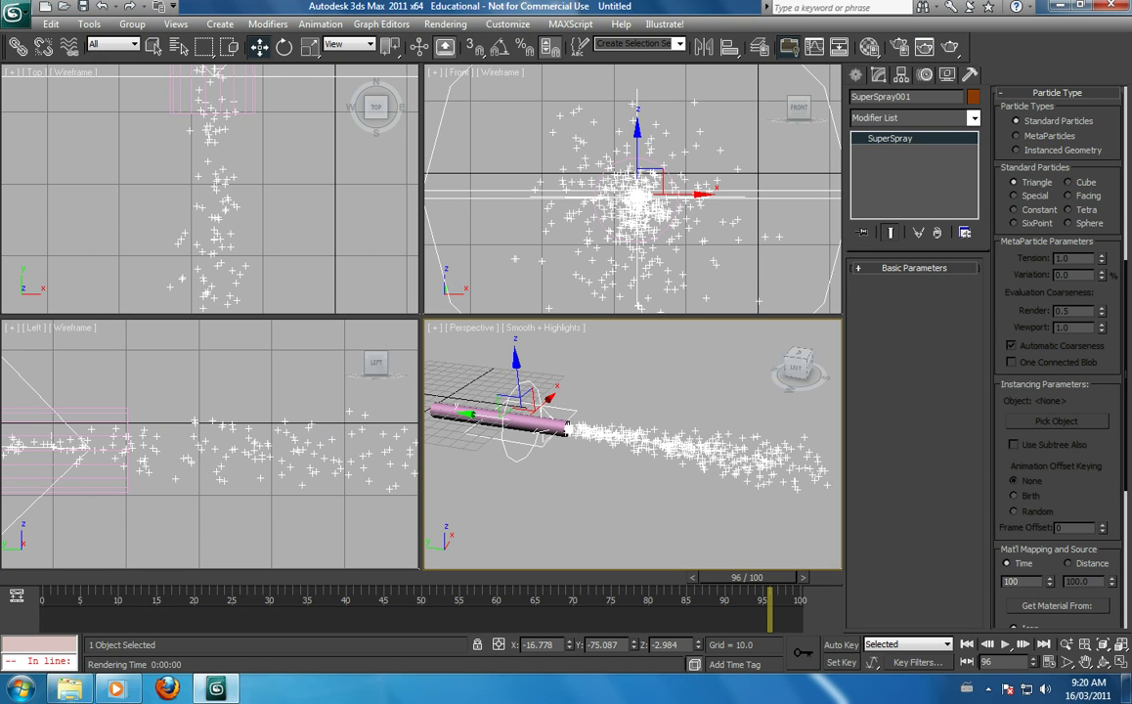
scroll(1061, 352, "up", 5)
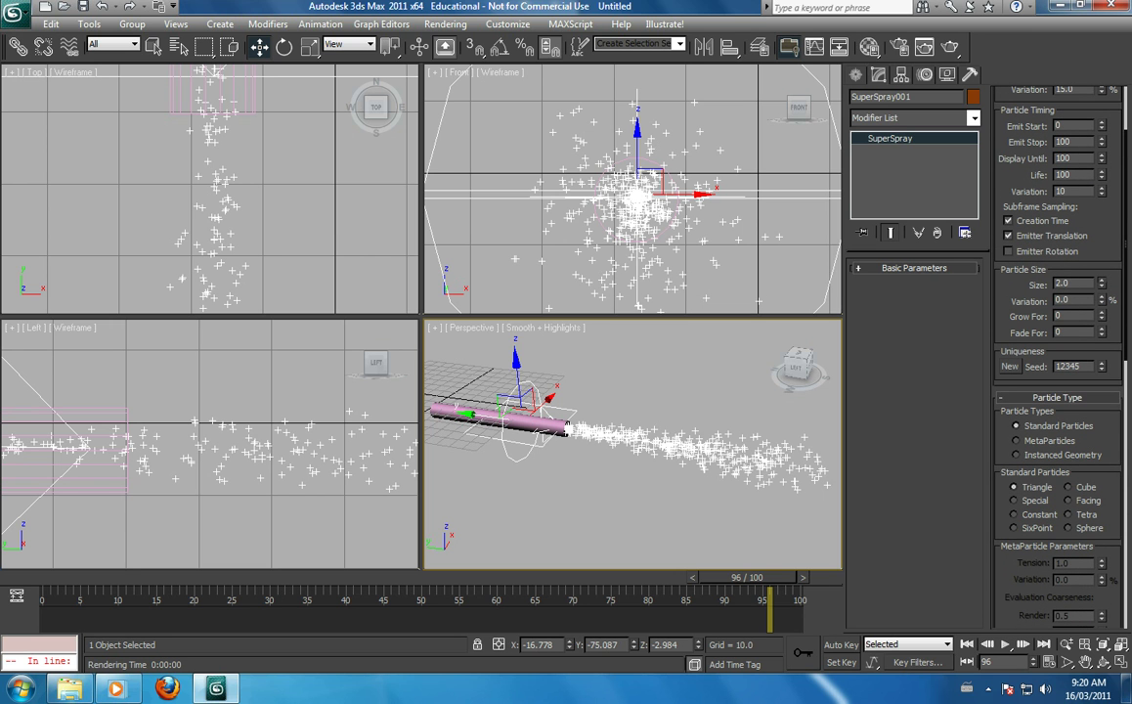
left_click_drag(1101, 283, 1102, 279)
key("F9")
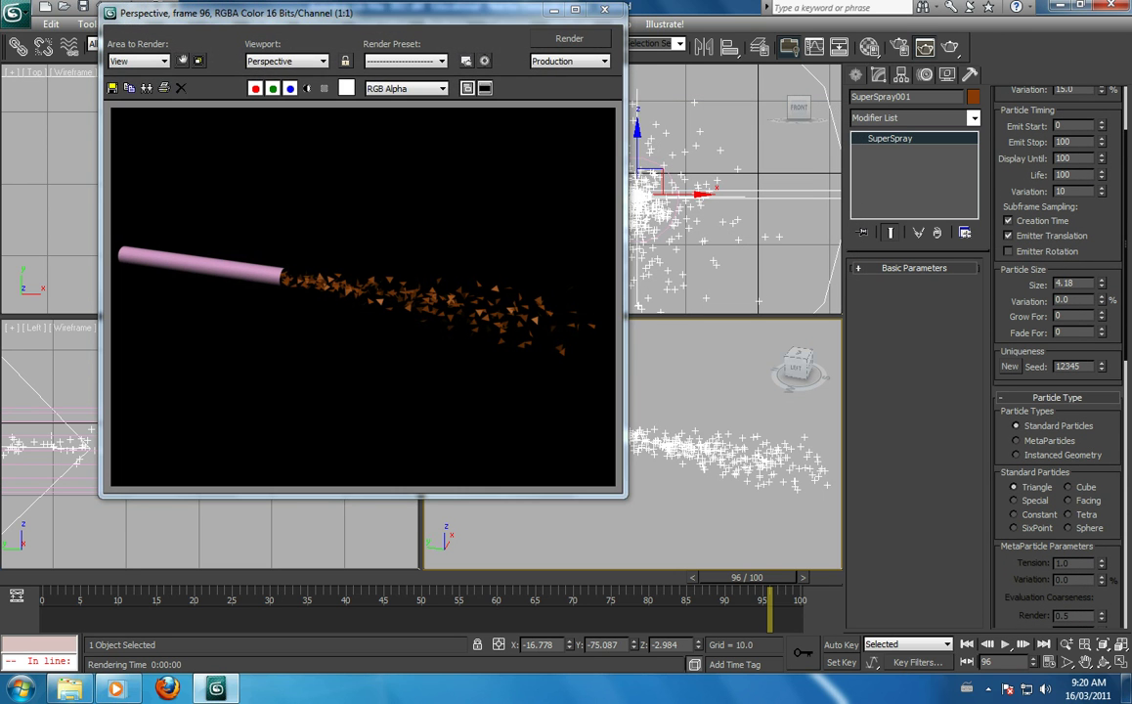
left_click(553, 11)
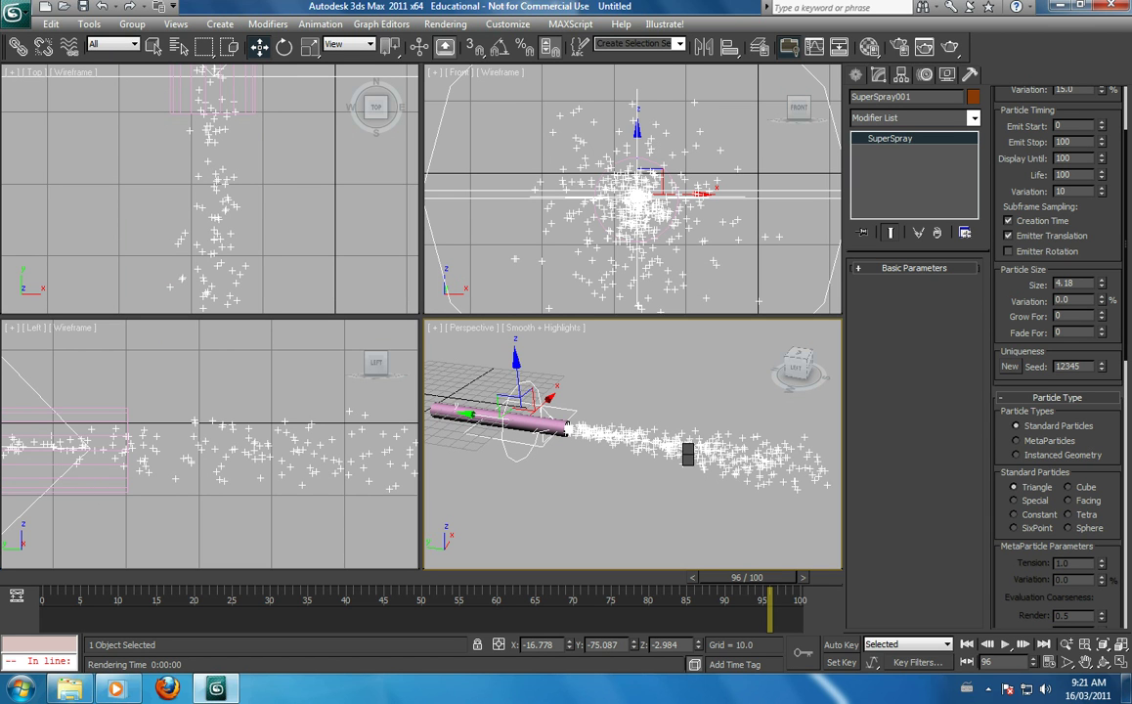
Enable Image motion blur in the Super Spray's object properties, raise its multiplier, and test-render the blurred particles
right_click(684, 420)
left_click(51, 23)
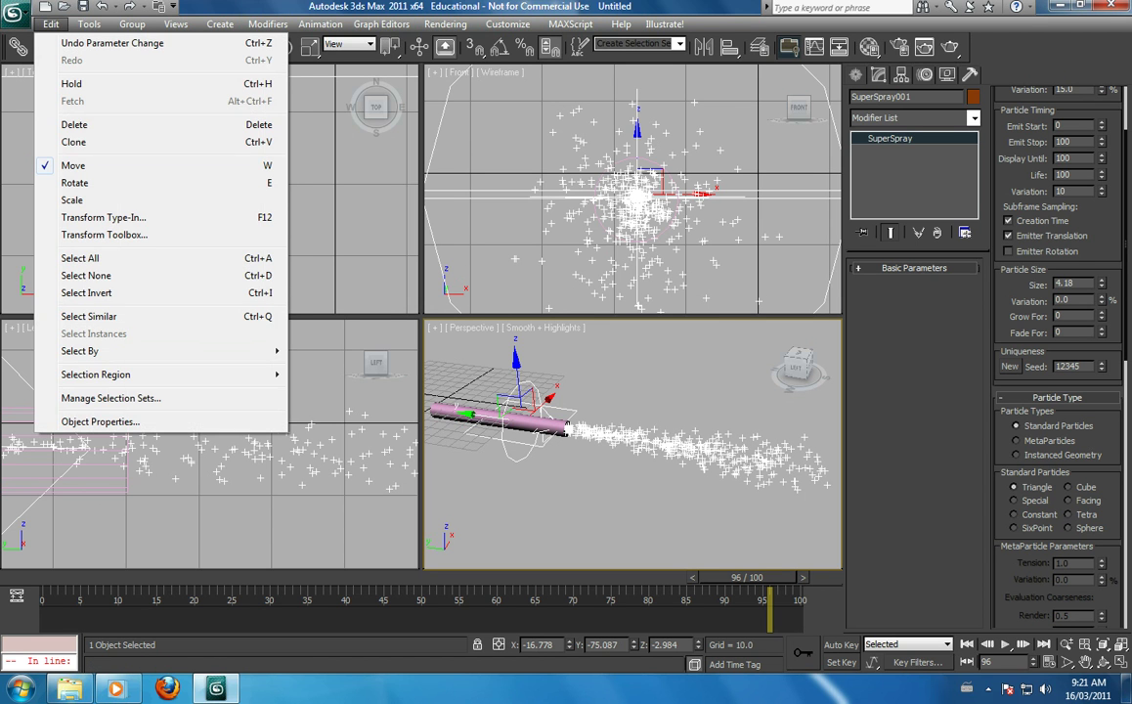
left_click(98, 421)
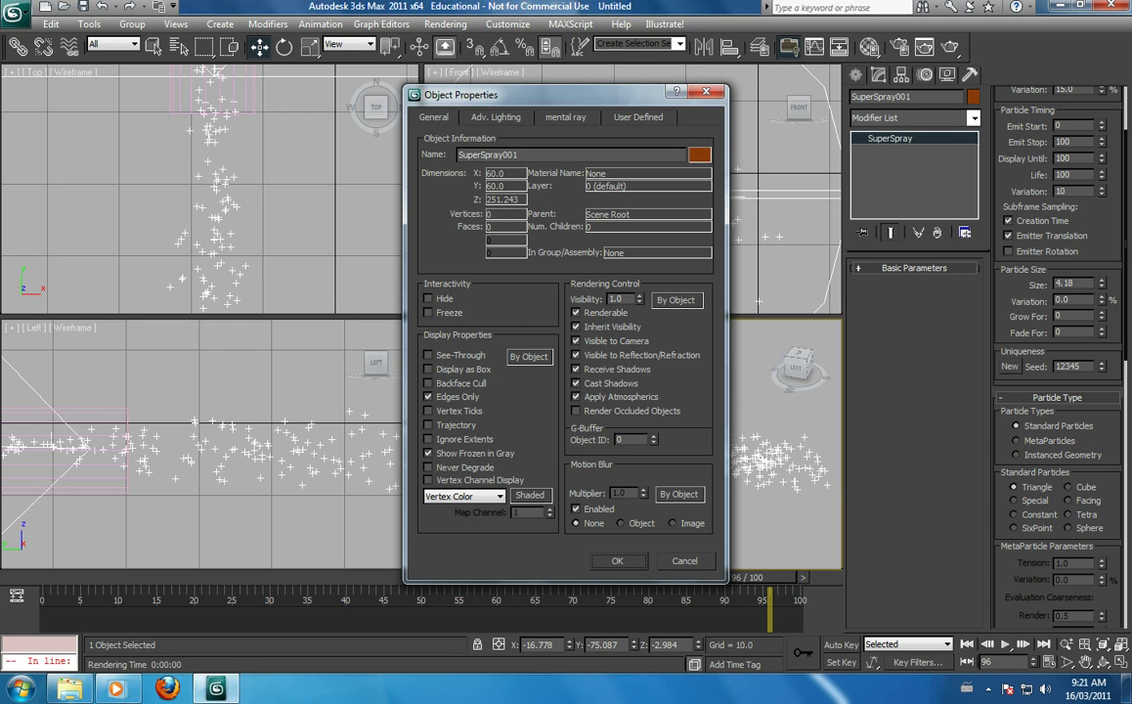
left_click(673, 523)
left_click_drag(643, 493, 643, 441)
left_click(617, 562)
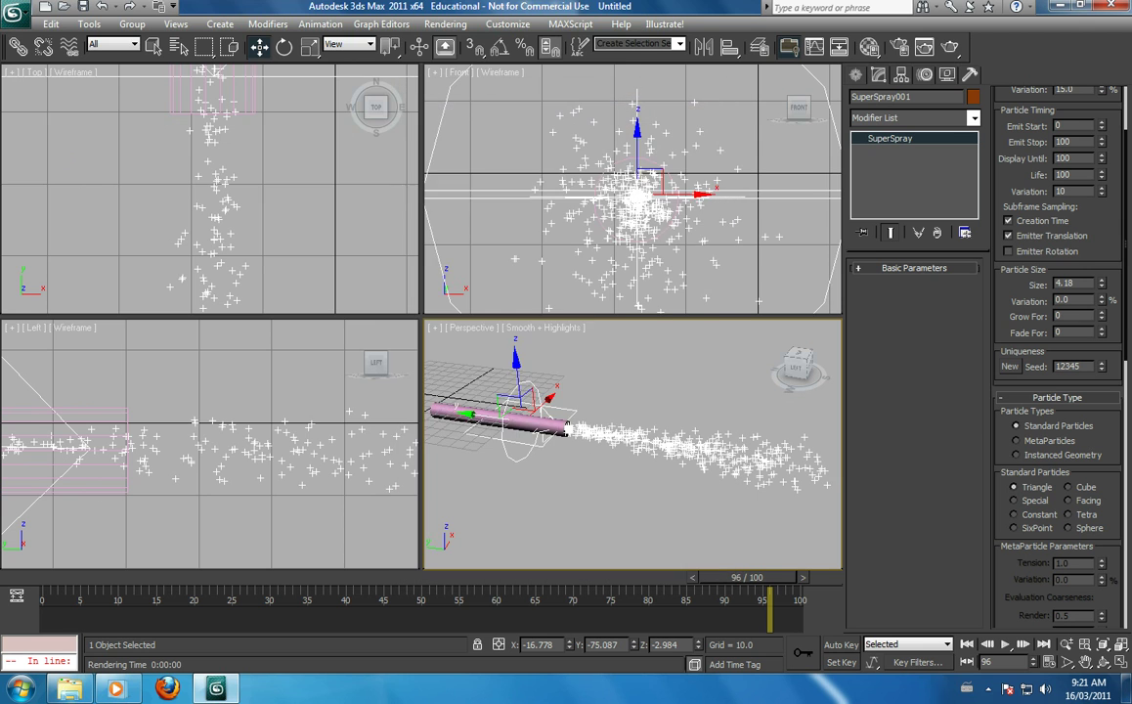
left_click(925, 47)
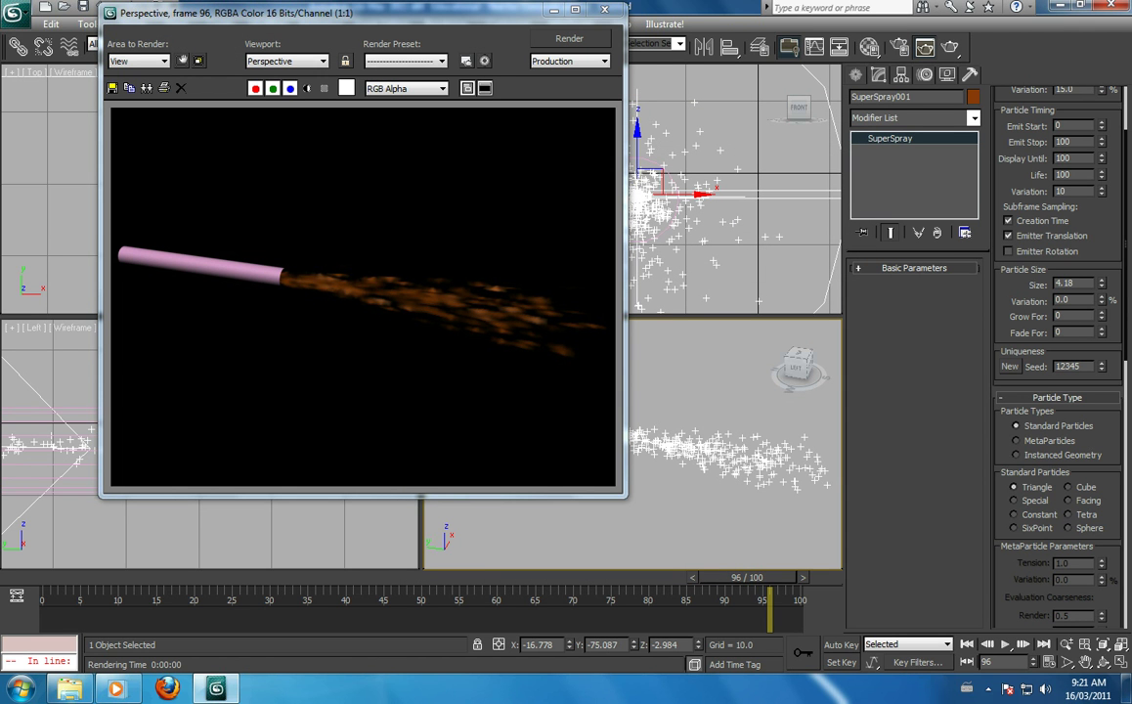
left_click(604, 9)
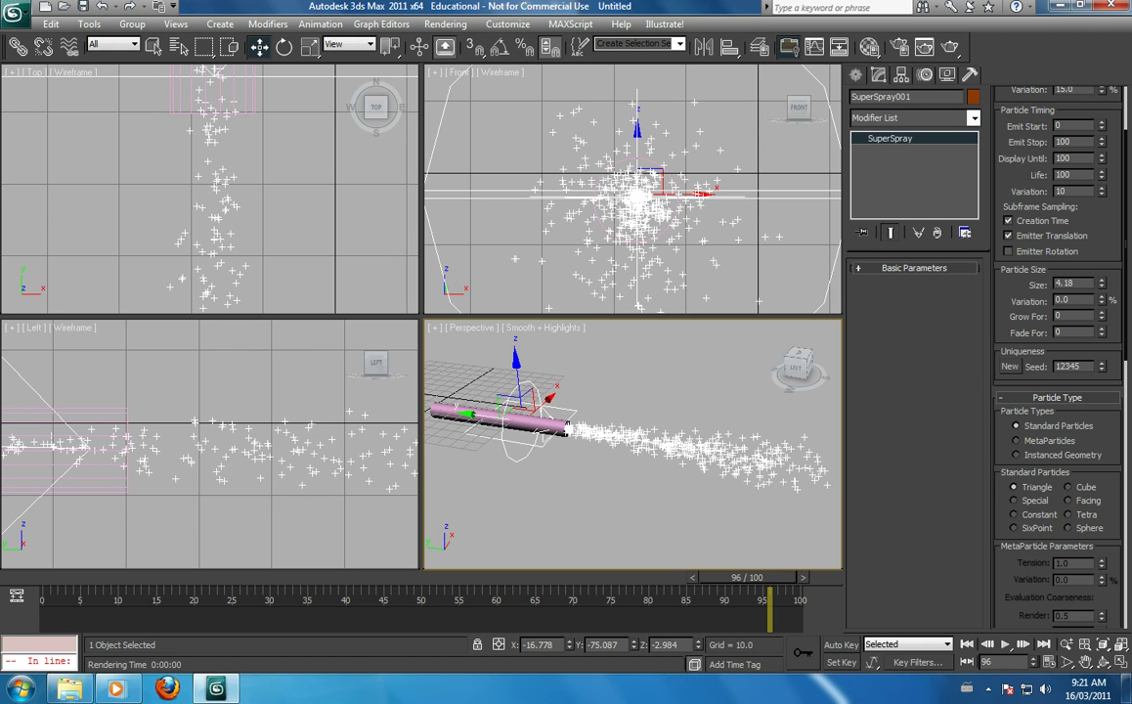
Create a cylindrical atmospheric gizmo around the emitter in the Front view, with a radius of about 15.9 and a height of about 26.1
left_click(856, 75)
left_click(937, 99)
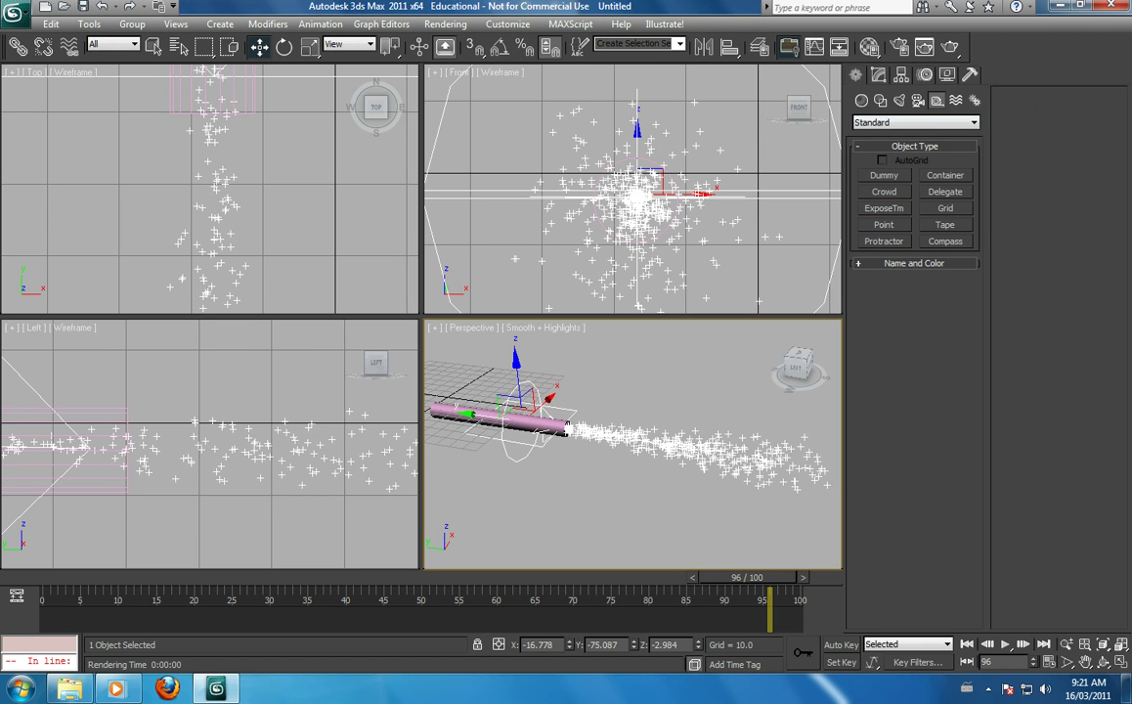
left_click(915, 123)
left_click(885, 143)
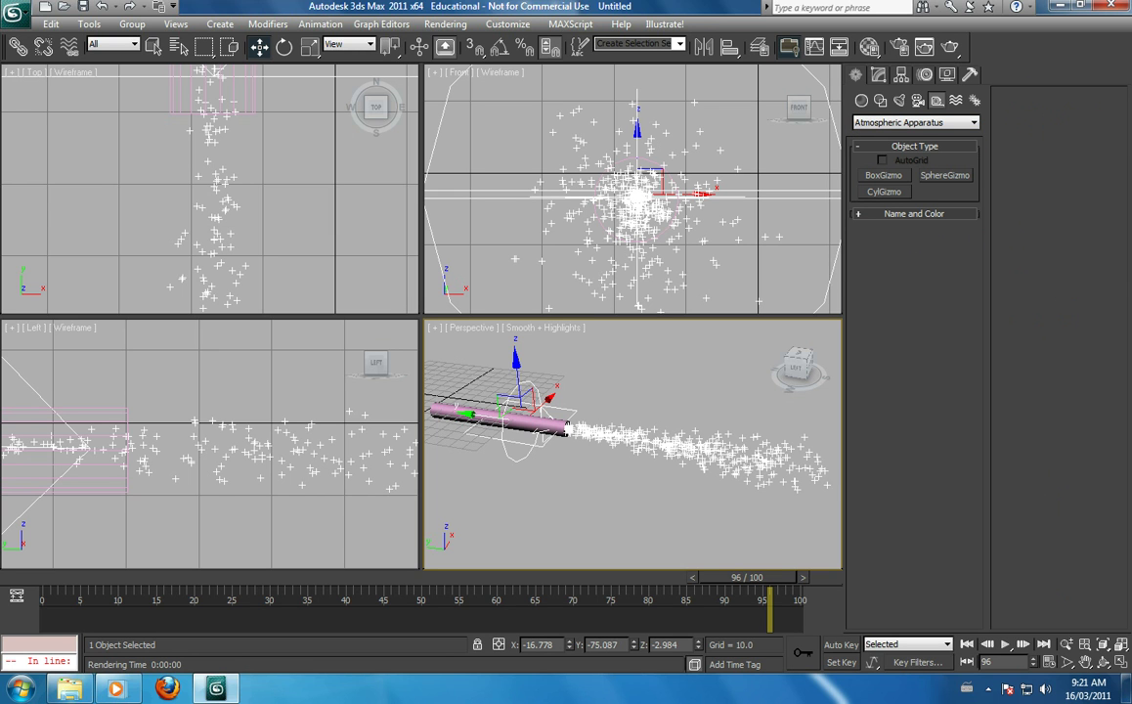
left_click(883, 191)
left_click_drag(639, 199, 562, 284)
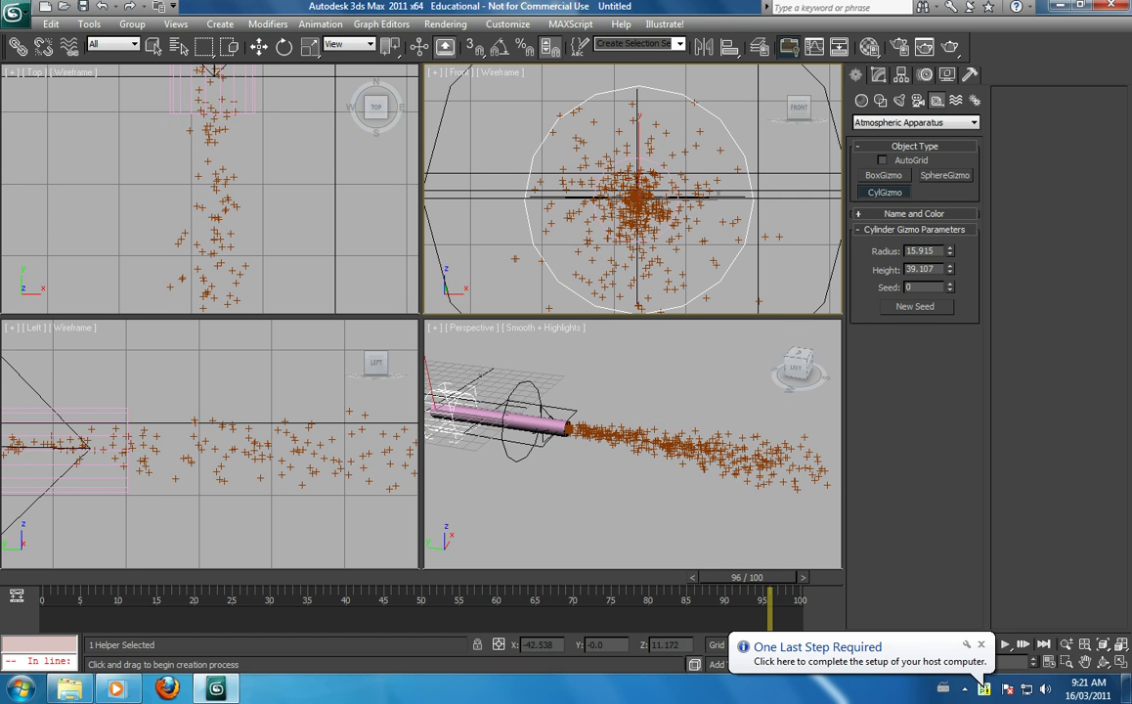
left_click(462, 96)
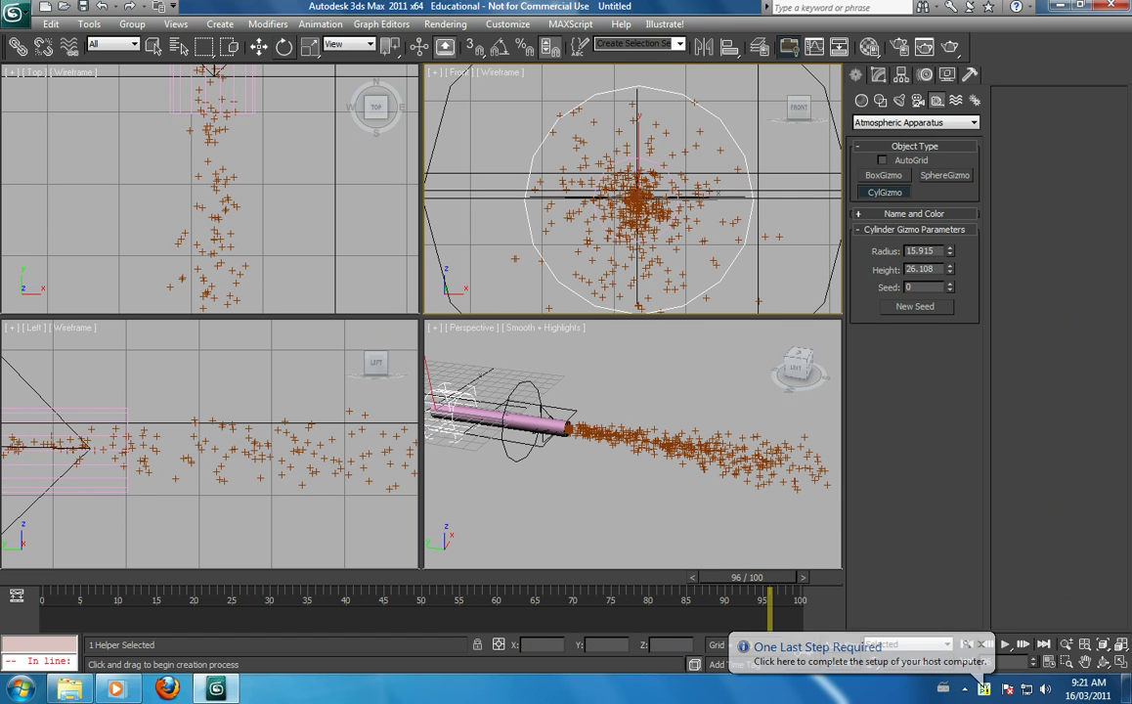
Try to move the cylinder gizmo in the Perspective view, and undo the changes
key("w")
left_click_drag(562, 428, 526, 423)
key("ctrl+z")
key("ctrl+z")
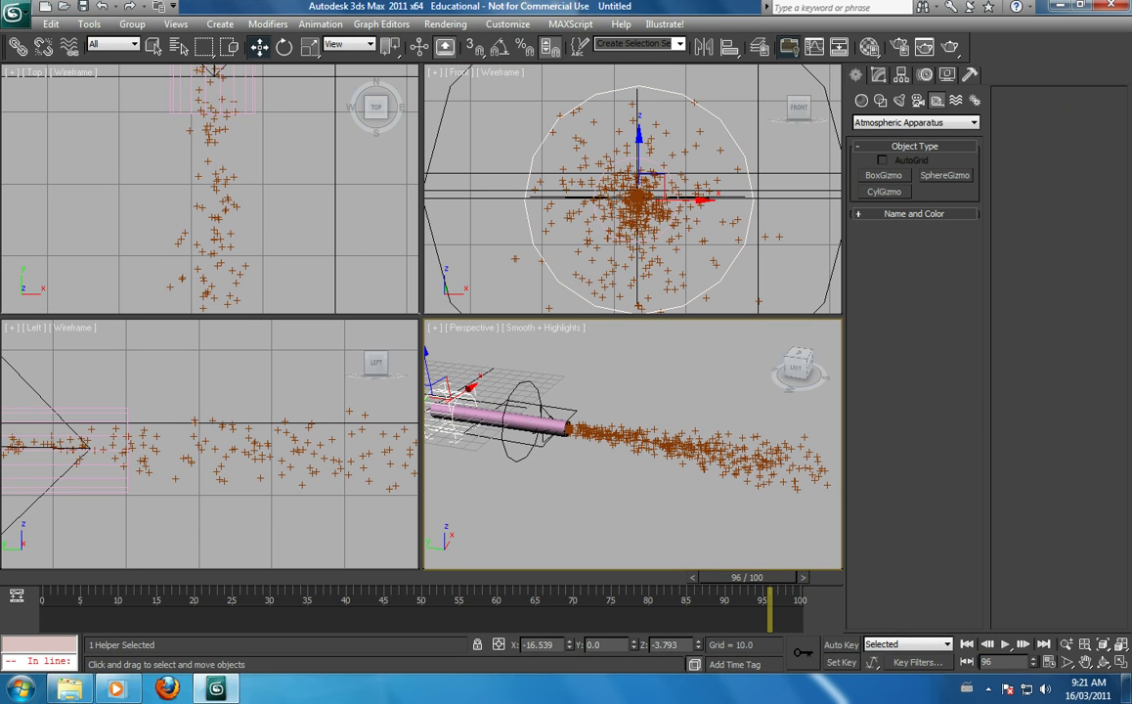
Move the cylinder gizmo along its Y axis to the mouth of the pipe, at about Y -110.8
mouse_move(463, 391)
left_mouse_down()
mouse_move(487, 375)
mouse_move(472, 379)
left_mouse_up()
middle_click_drag(472, 379, 493, 420)
key("ctrl+z")
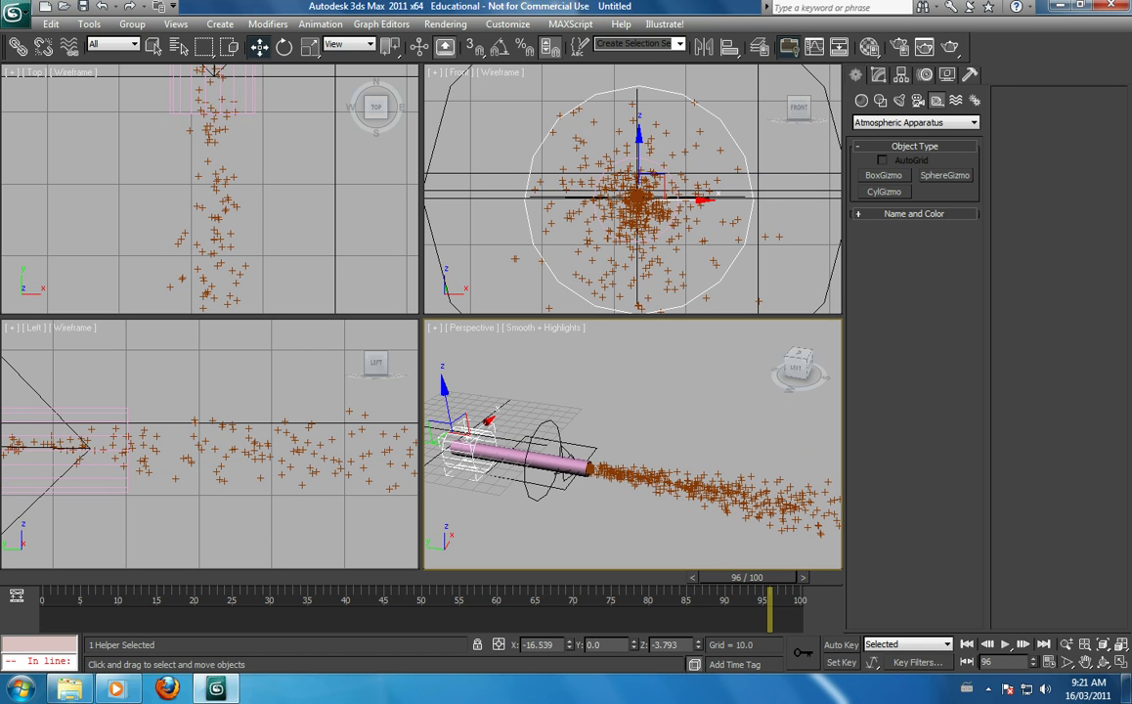
left_click_drag(460, 442, 597, 466)
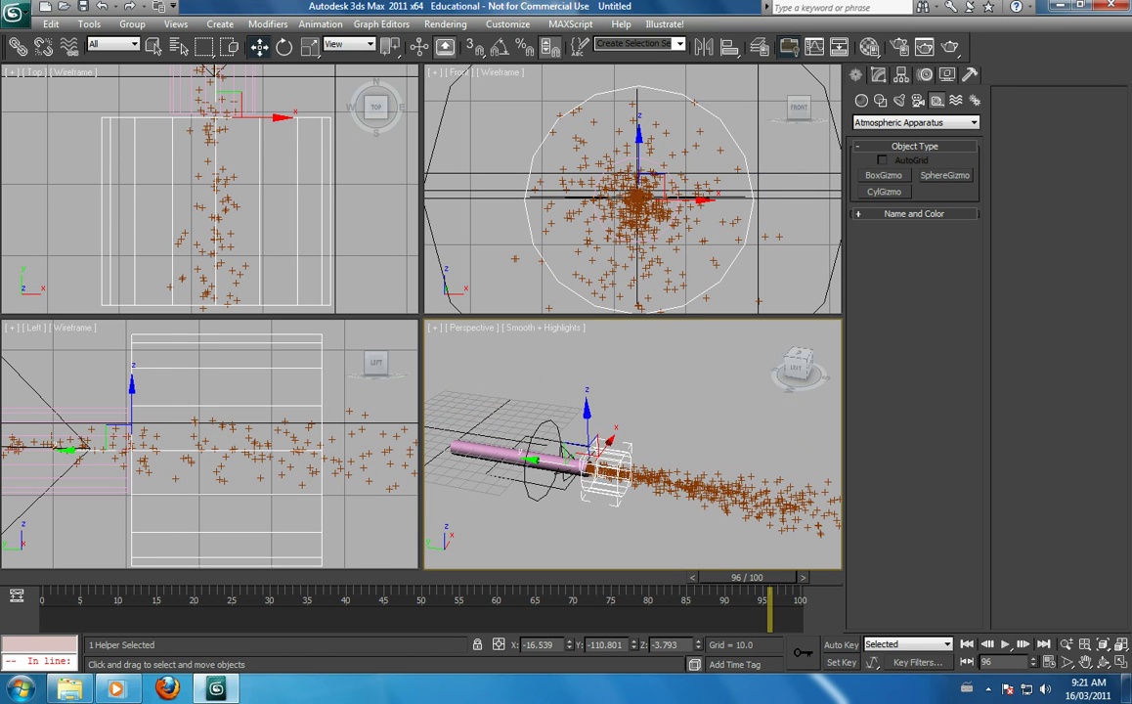
Add a Fire Effect to the scene's atmosphere in the environment settings
left_click(445, 23)
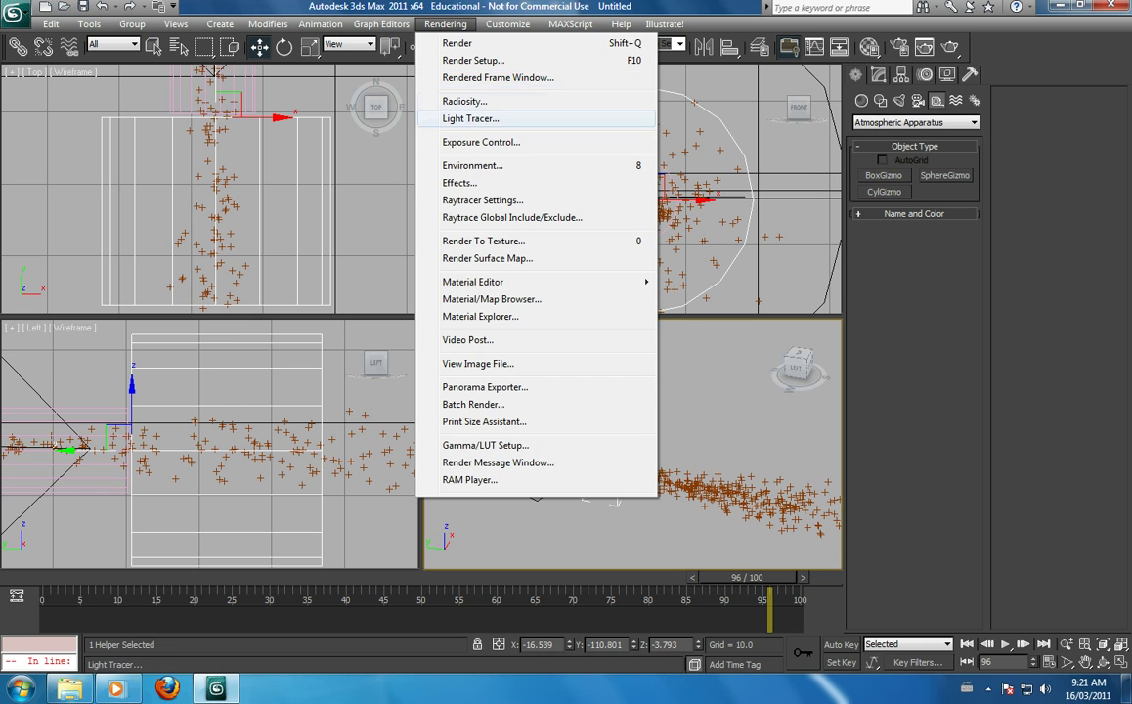
left_click(459, 182)
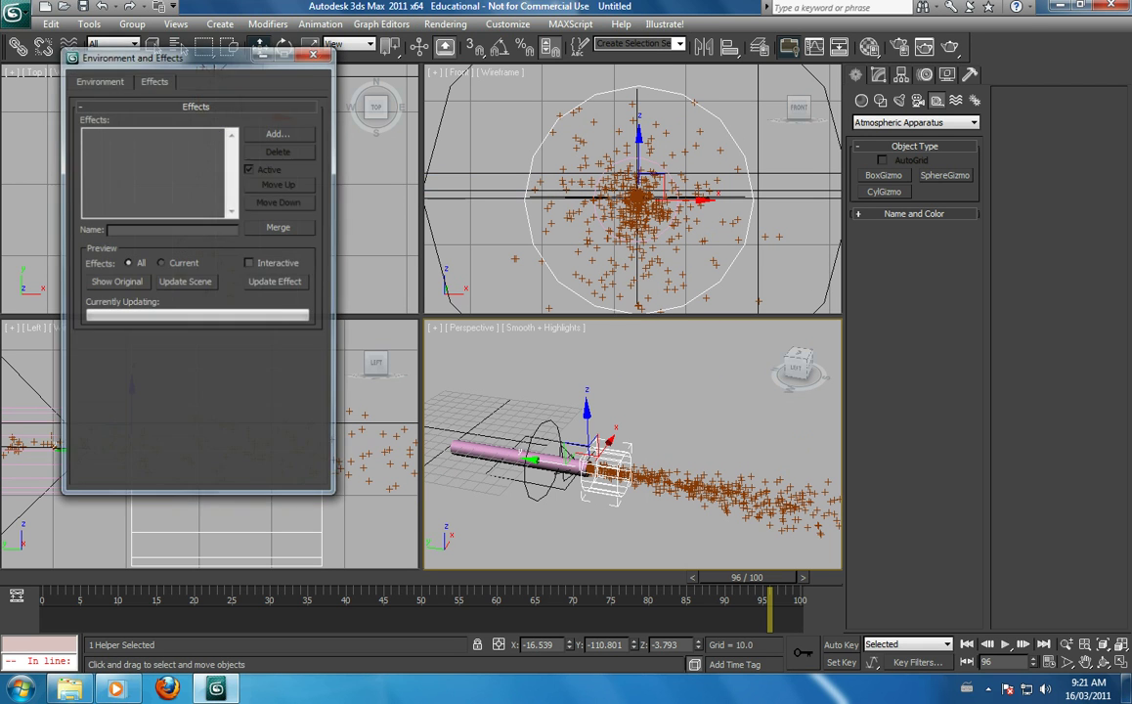
left_click(277, 134)
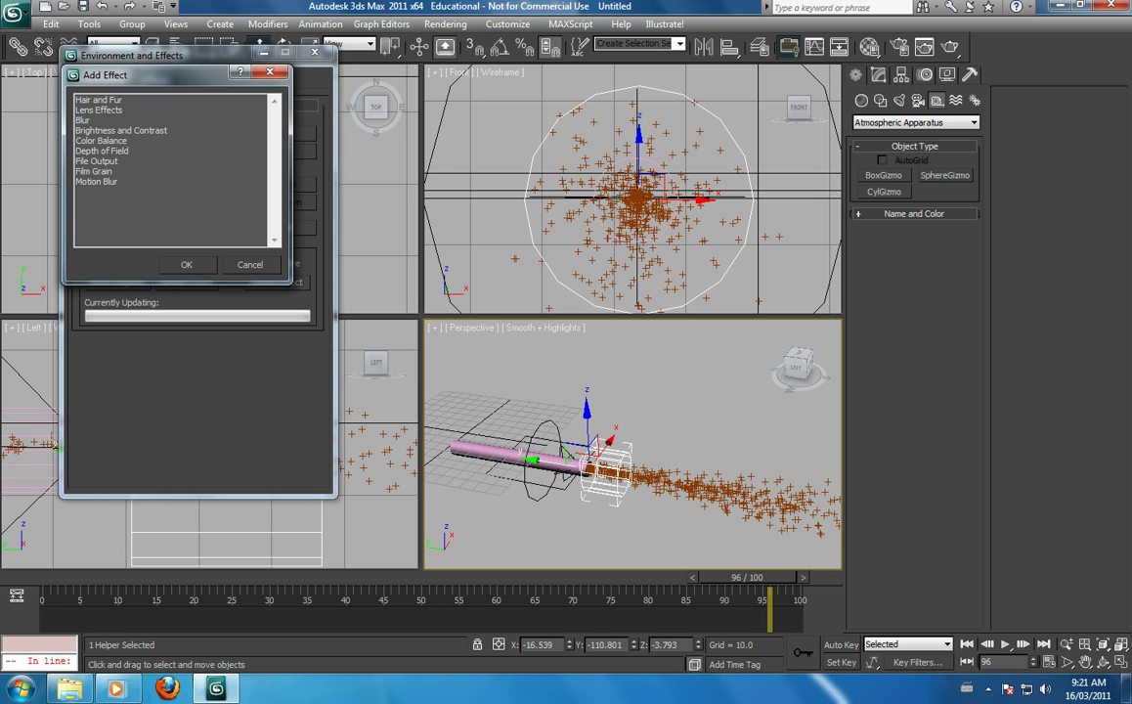
left_click(269, 71)
left_click(100, 81)
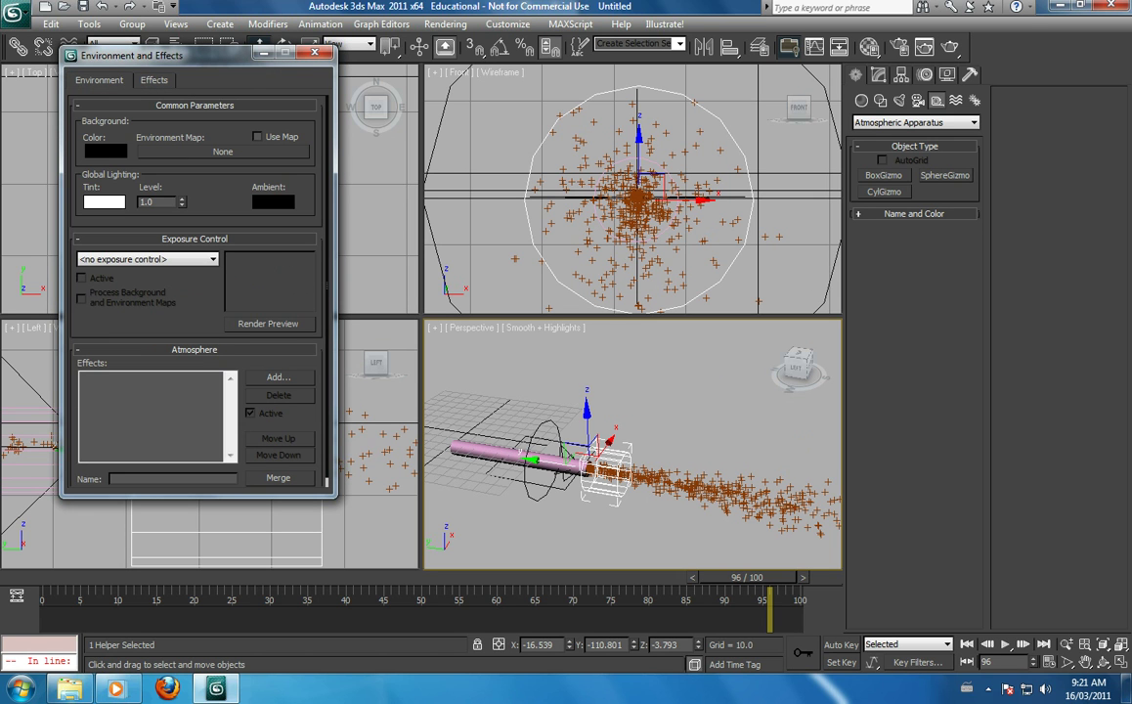
left_click(278, 376)
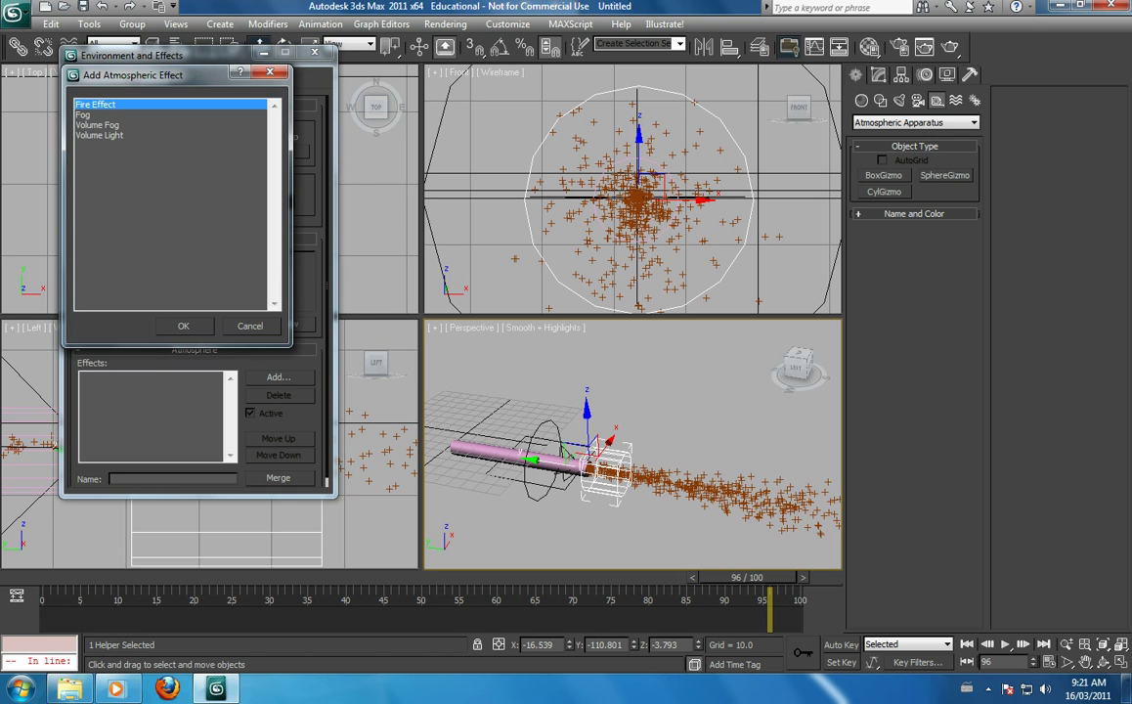
double_click(96, 105)
Assign the cylinder gizmo at the pipe's mouth to the Fire Effect
scroll(196, 293, "down", 3)
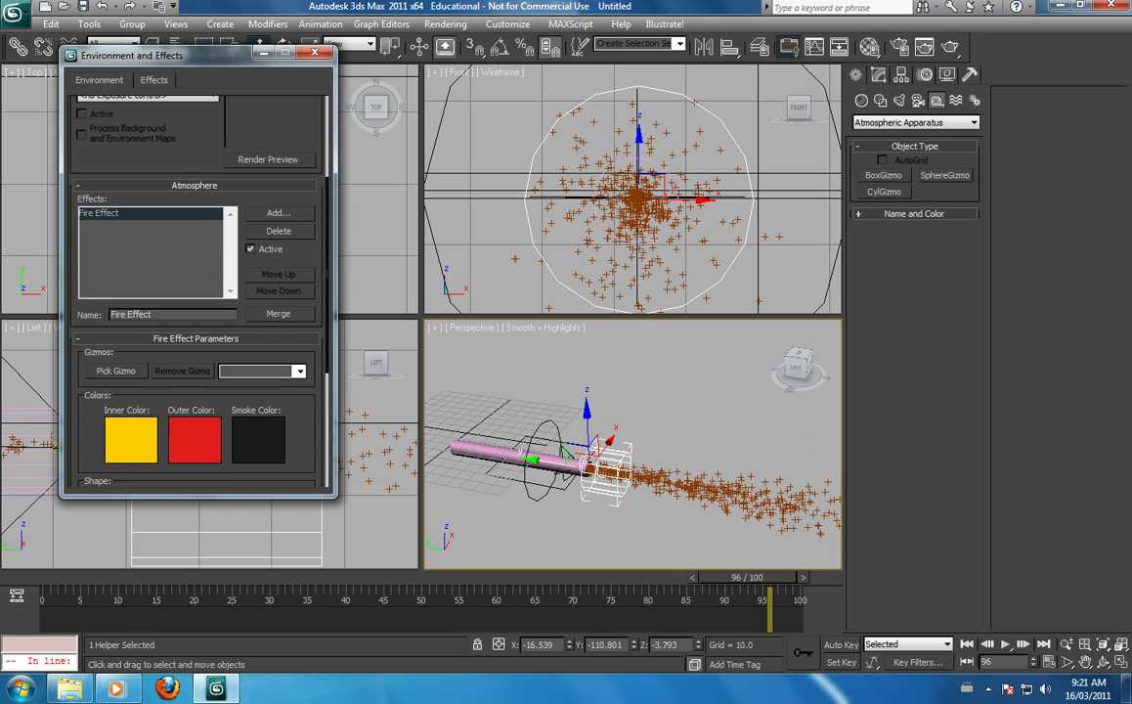
left_click(116, 370)
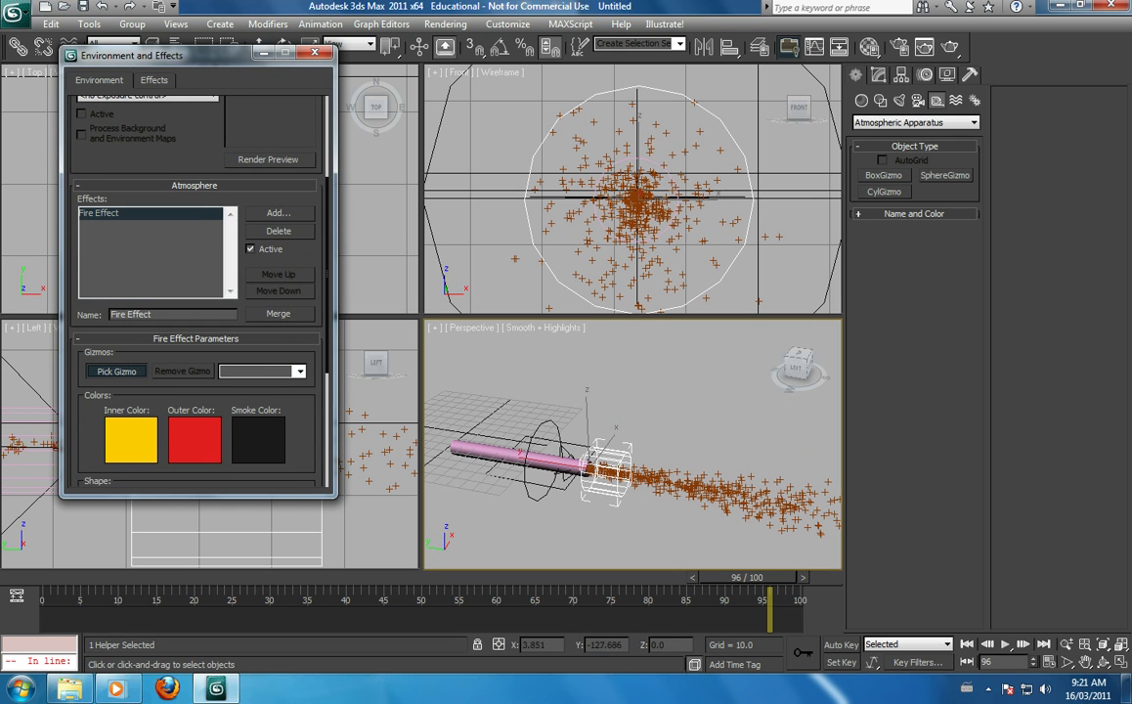
left_click(614, 474)
middle_click_drag(614, 474, 622, 434)
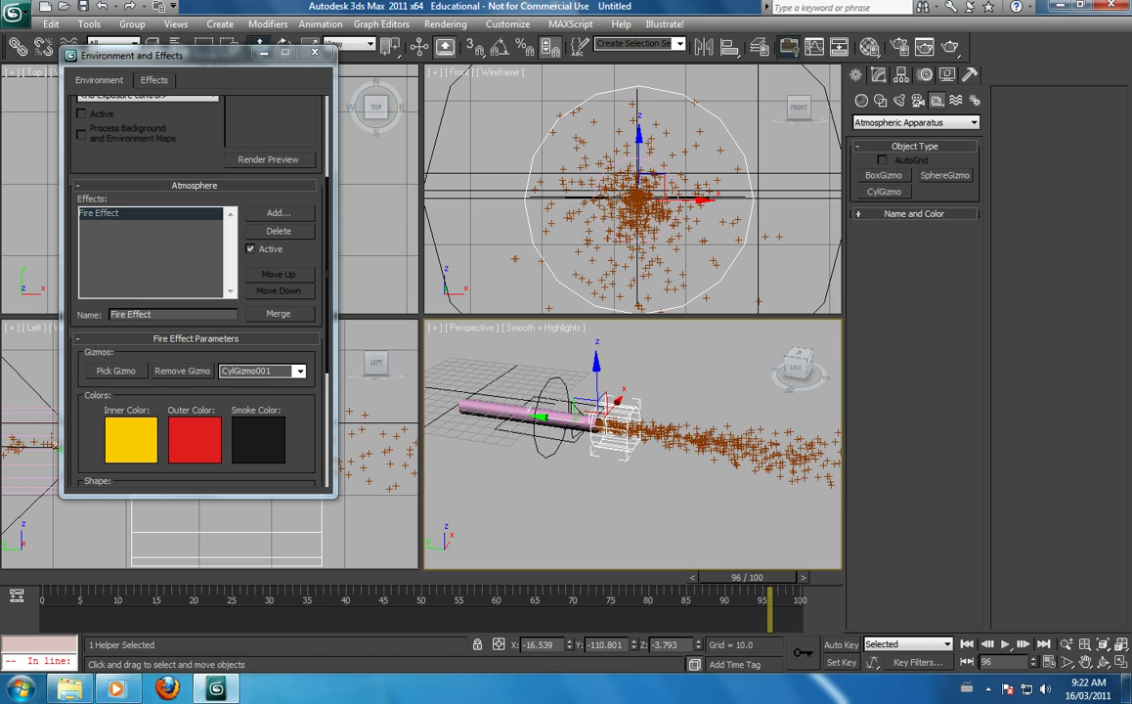
Maximize the Perspective view and test-render the fire at the pipe's mouth
left_click(1121, 662)
left_click(314, 50)
left_click(925, 47)
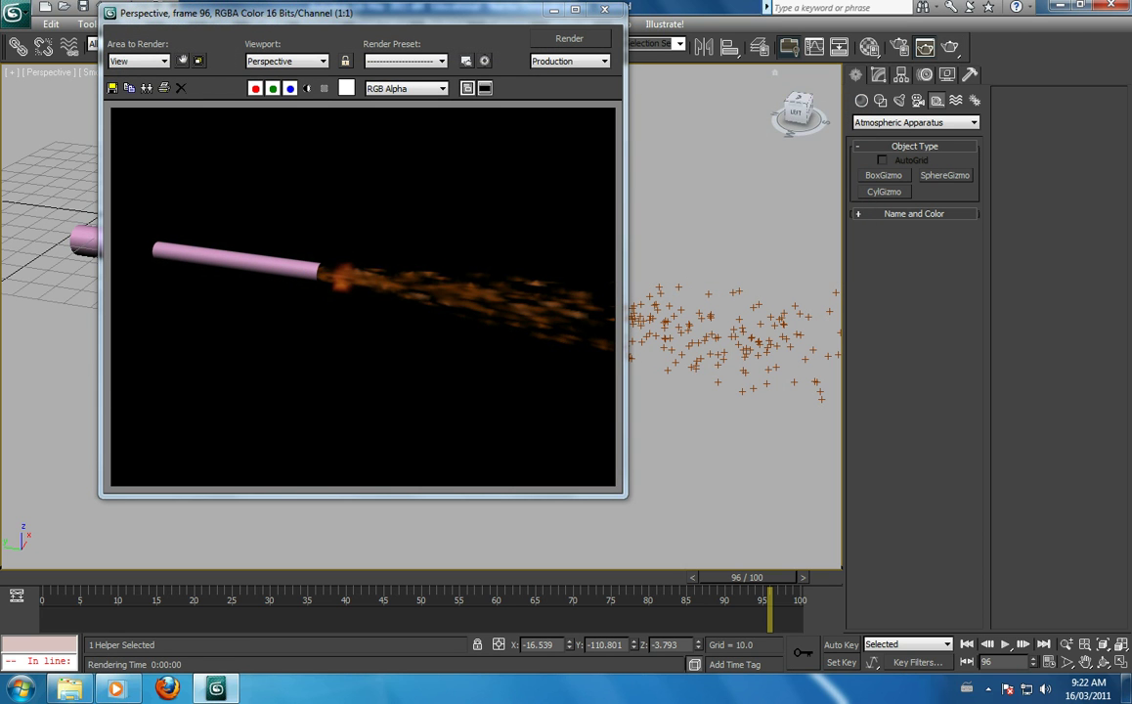
left_click(604, 10)
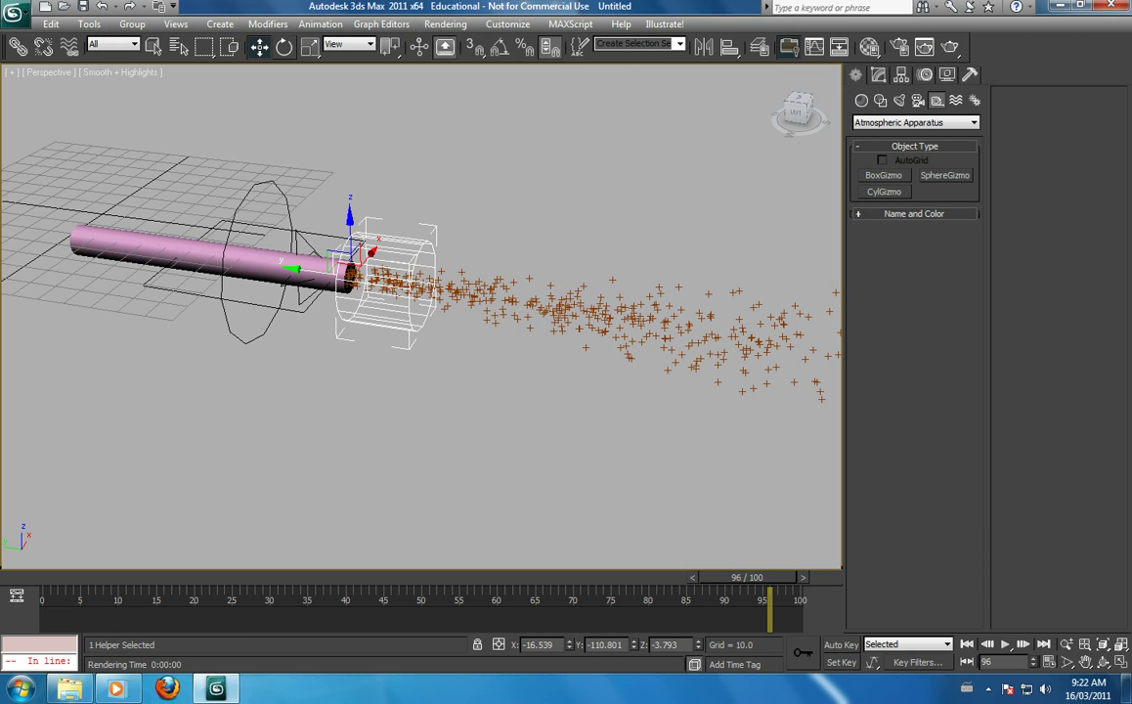
Scale the cylinder gizmo uniformly to about 259 percent and test-render the larger fire
key("r")
left_click_drag(357, 277, 361, 156)
left_click(950, 47)
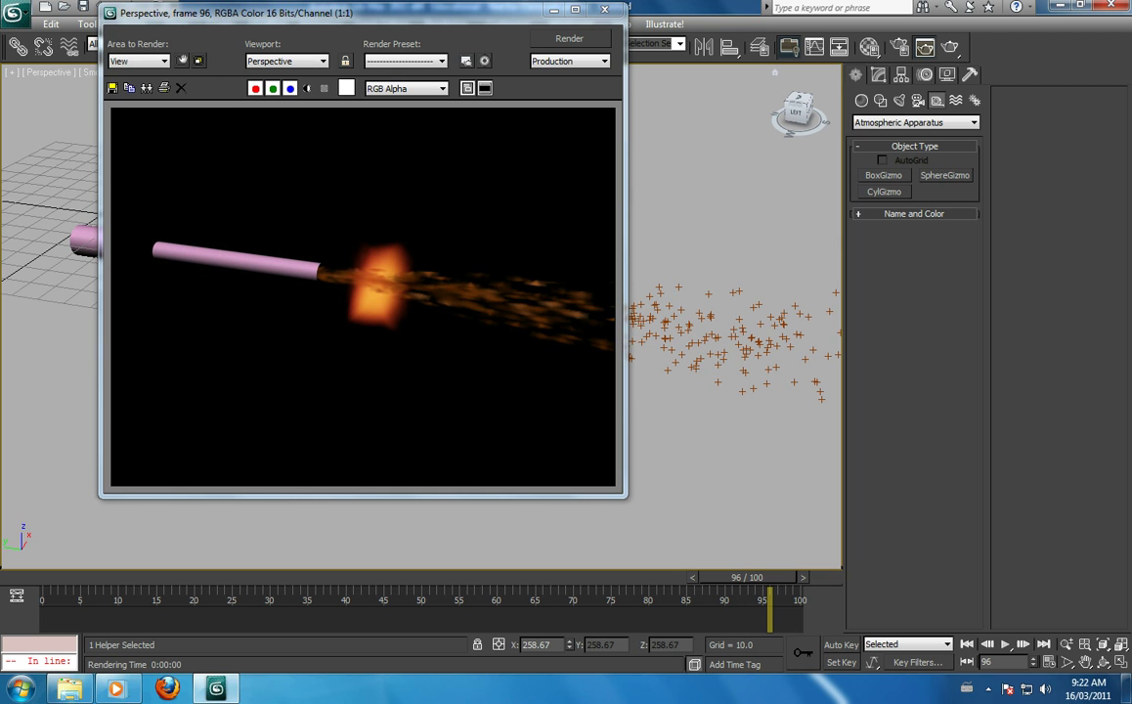
left_click(605, 10)
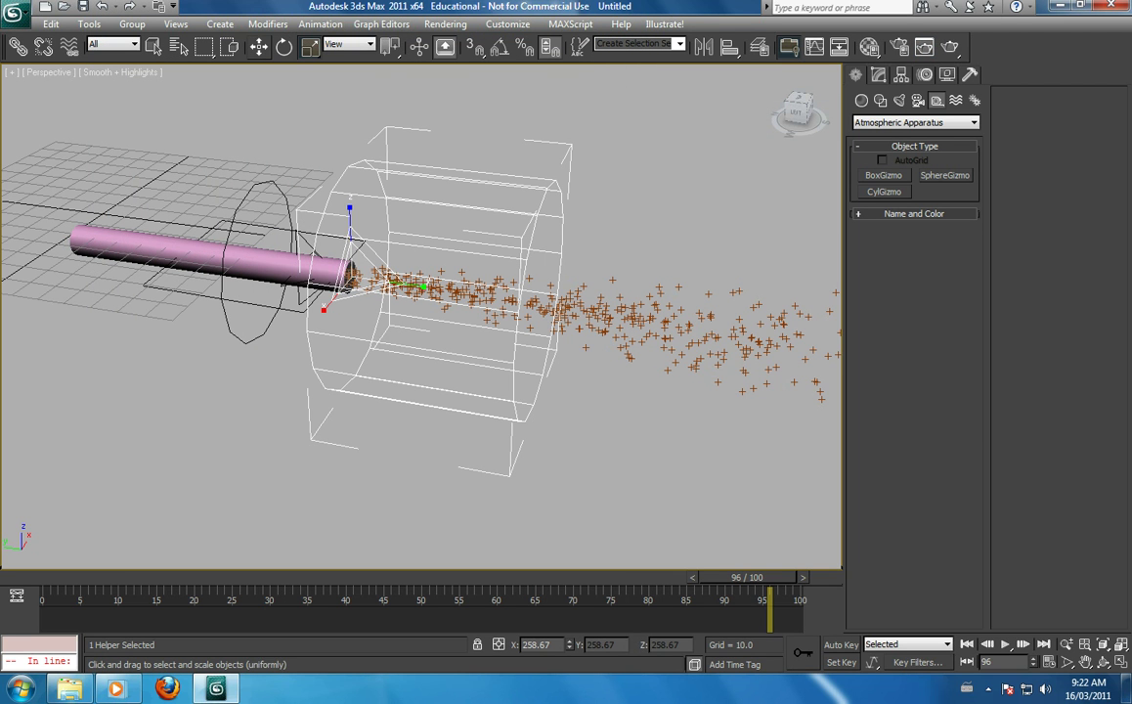
Move the enlarged cylinder gizmo back along its Y axis over the pipe's end, to about Y -93.7
left_click(259, 47)
left_click_drag(298, 269, 252, 263)
Save the scene as gunbarrelparticleeffects in the TheoryMaxfiles folder under Assign_Out\3DMaxFoundations2011
left_click(12, 13)
left_click(34, 171)
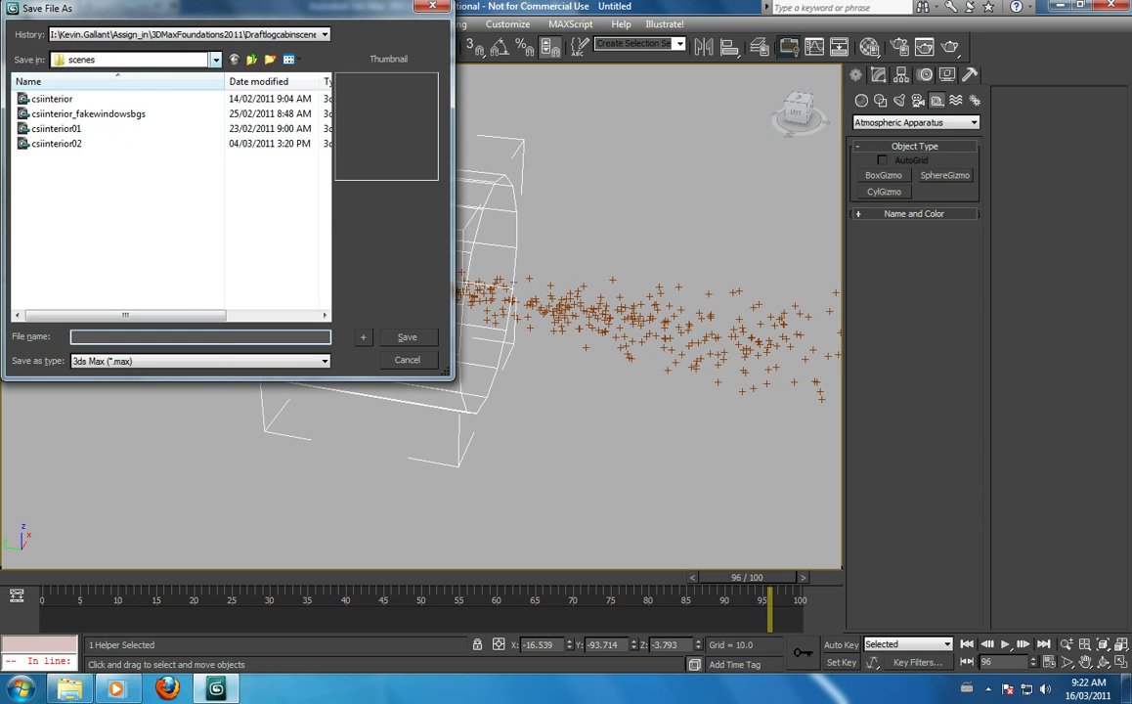
left_click(216, 59)
left_click(116, 214)
double_click(59, 113)
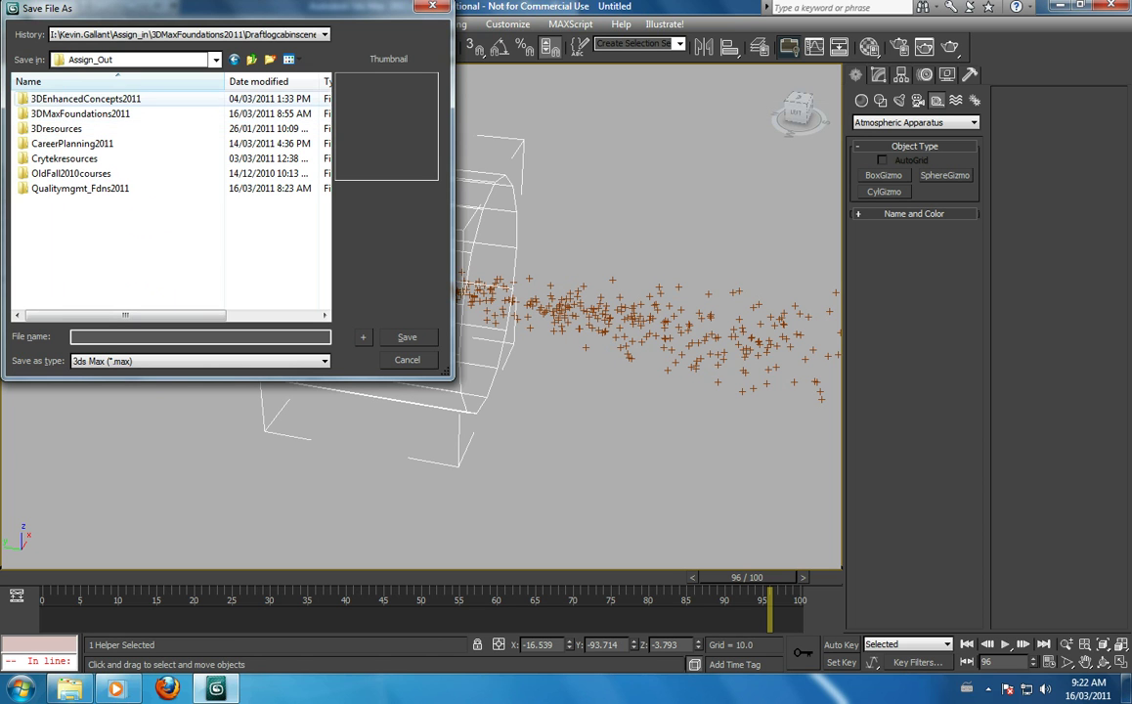
double_click(81, 113)
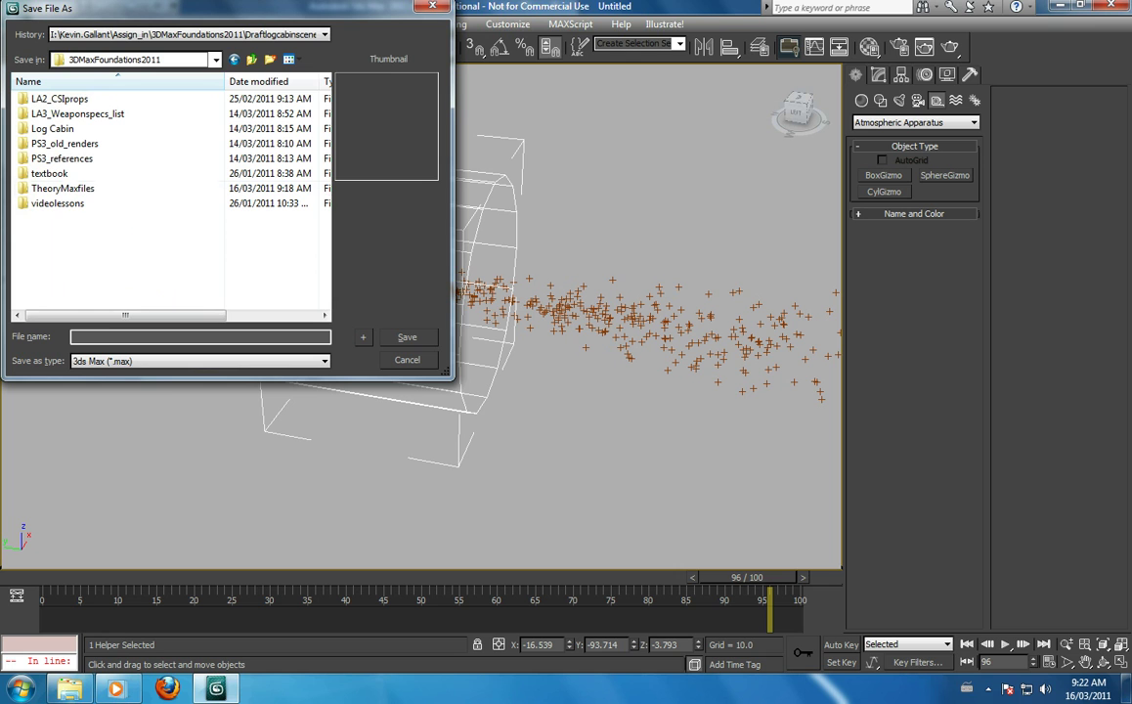
double_click(63, 188)
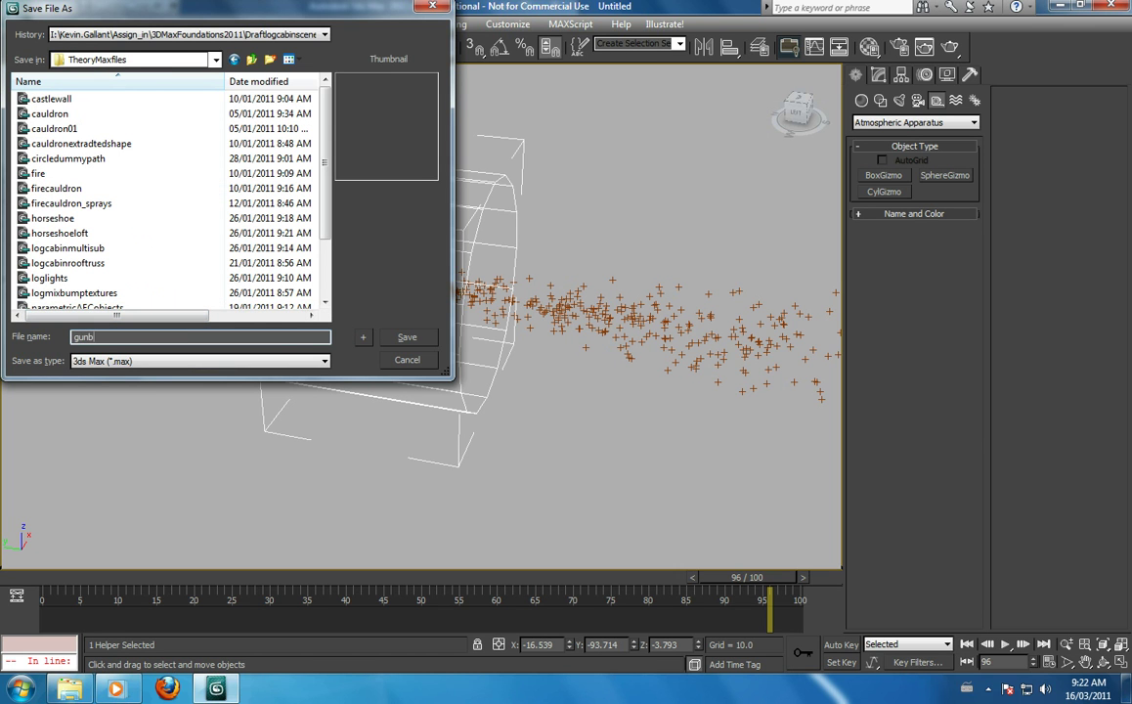
type("ticleeffects")
key("Return")
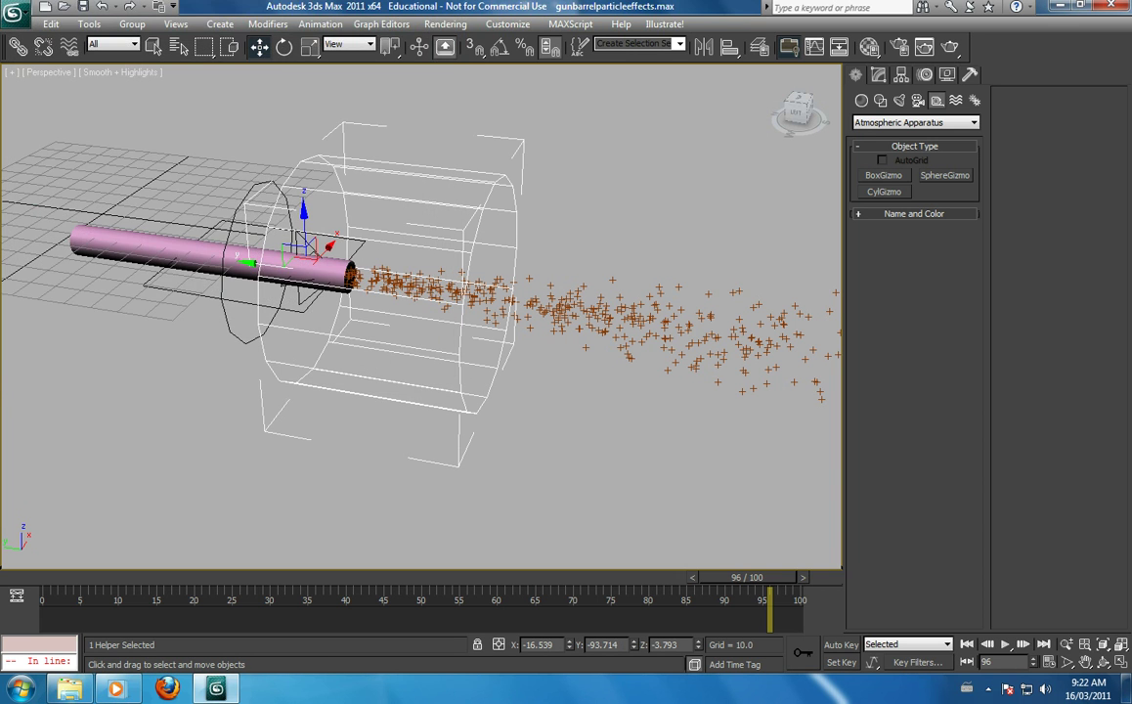